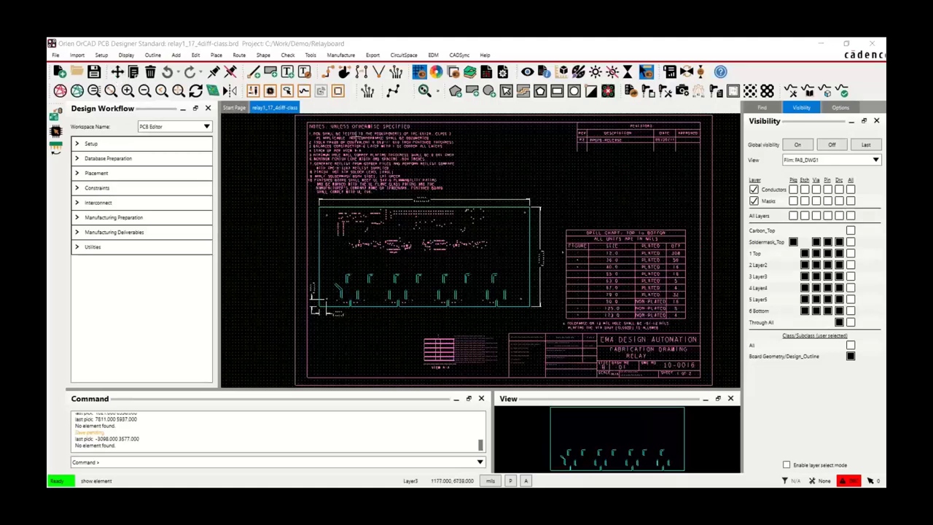
# List the board-thickness note's properties, then close the details listing.
pyautogui.click(358, 148)
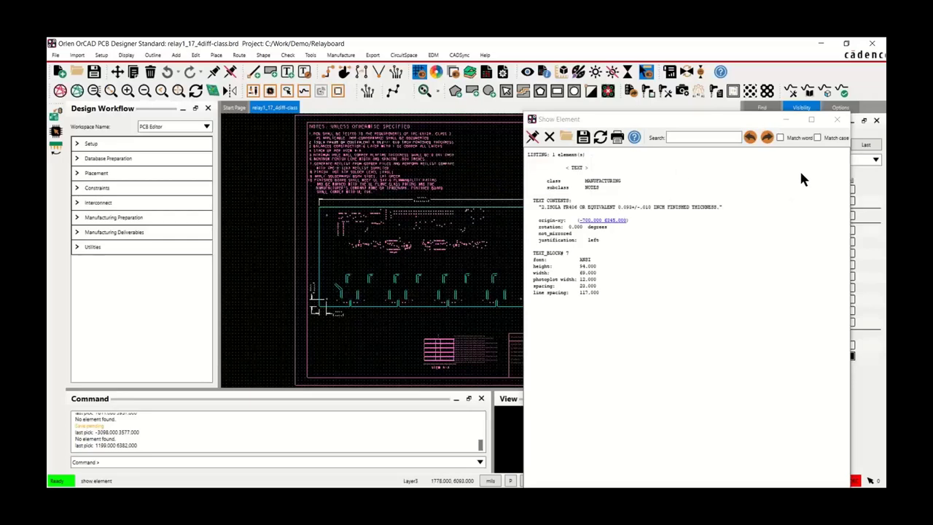
pyautogui.click(838, 120)
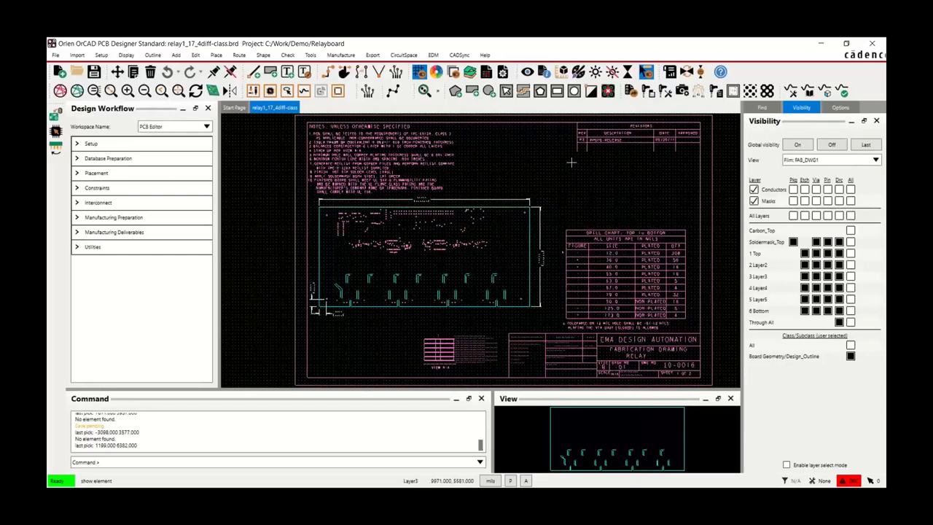
pyautogui.click(341, 56)
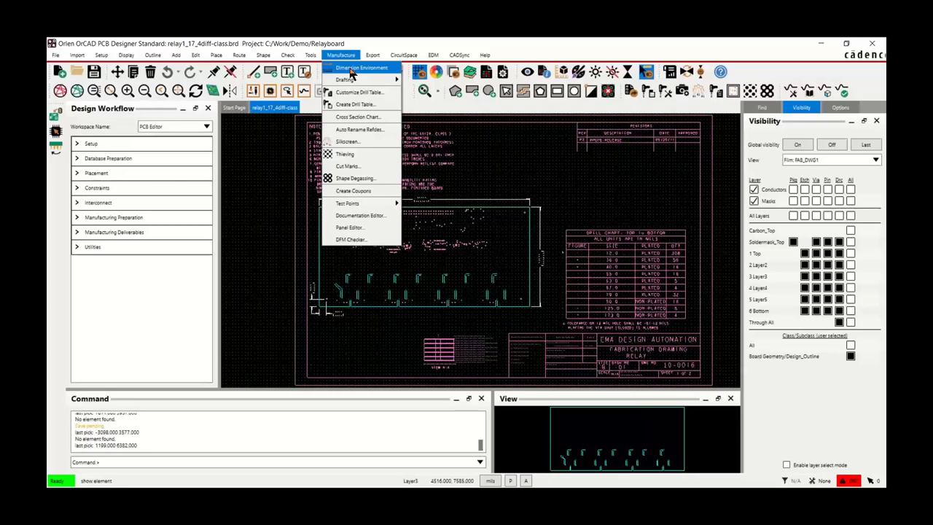
pyautogui.click(490, 159)
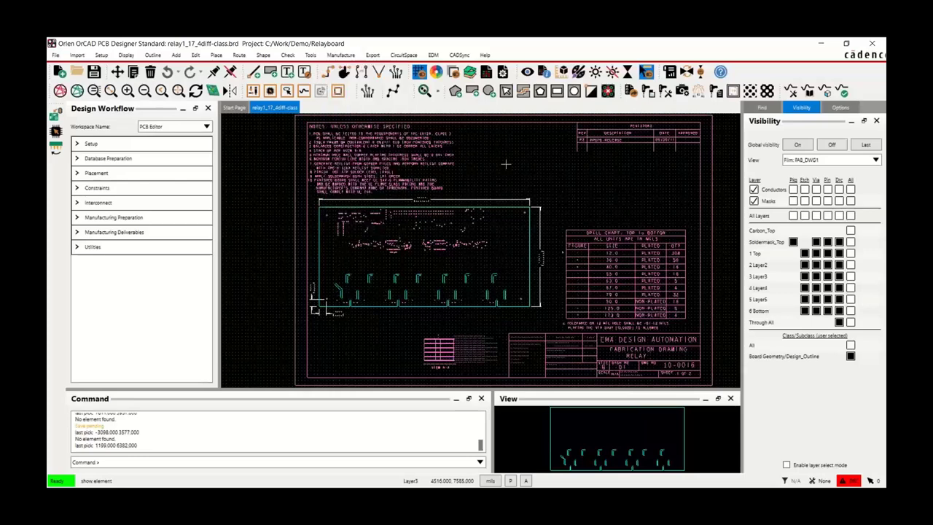
pyautogui.click(502, 165)
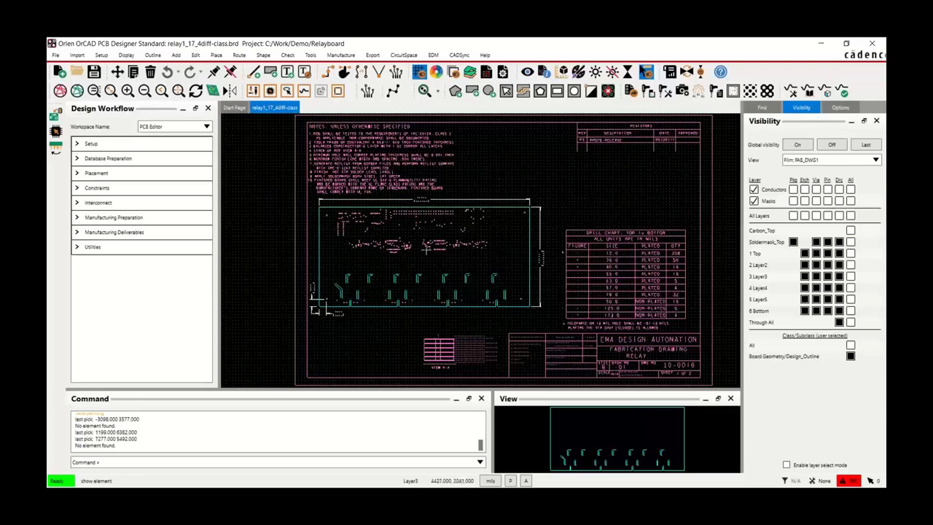
# Preview Film: CUTOUTS, then switch the view to Film: FAB_DWG2.
pyautogui.click(811, 162)
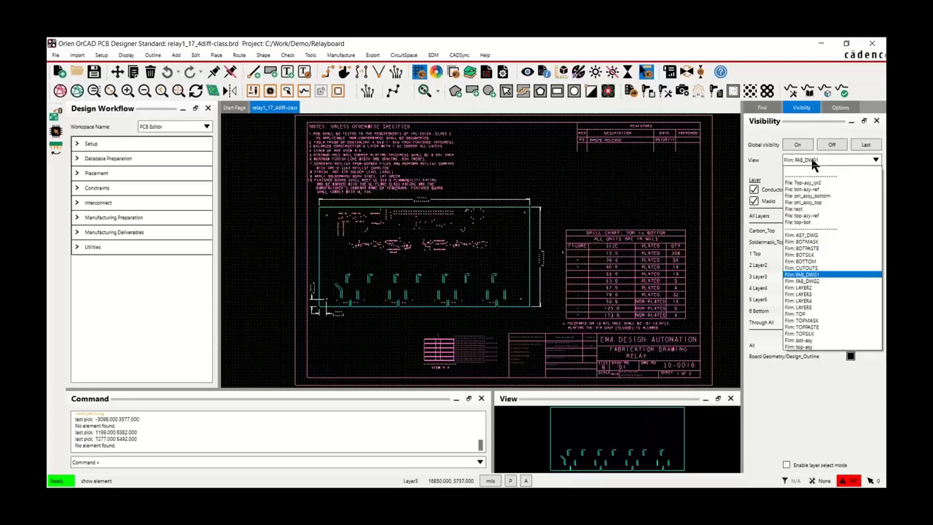
pyautogui.click(807, 269)
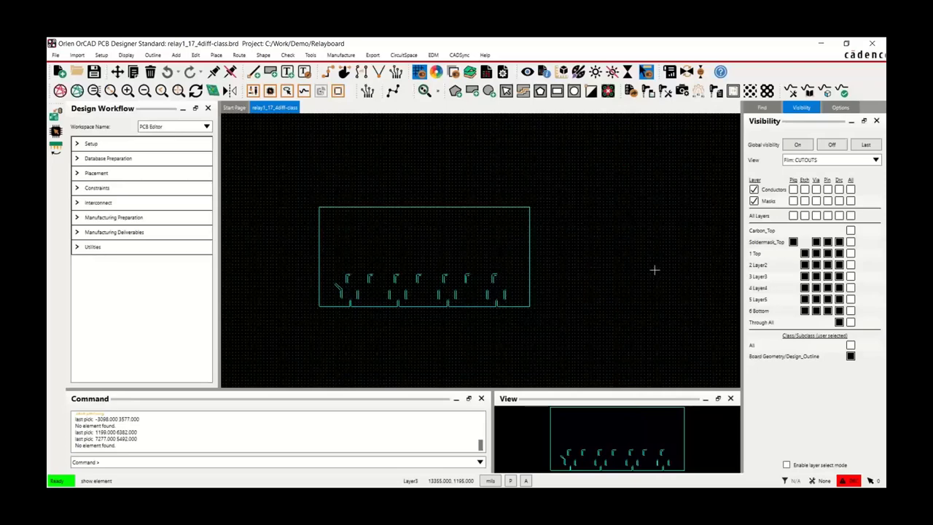
pyautogui.click(808, 161)
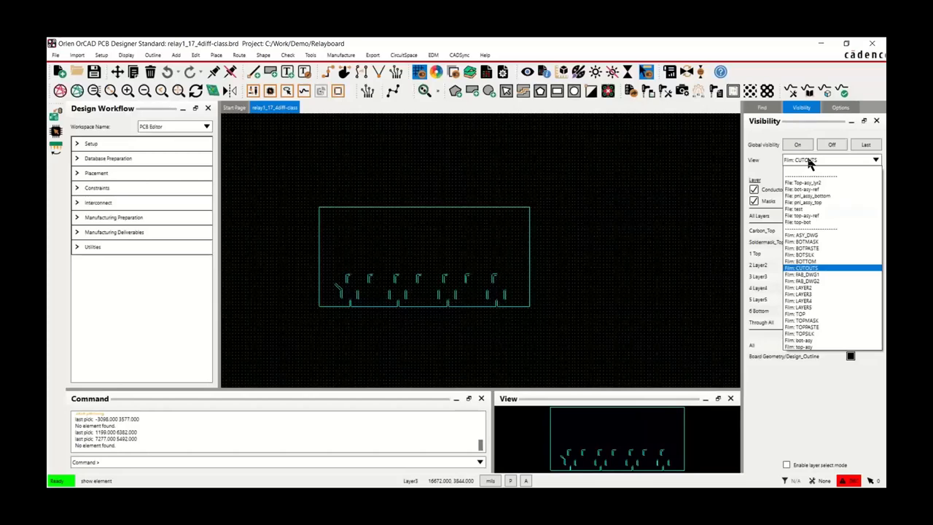
pyautogui.click(825, 283)
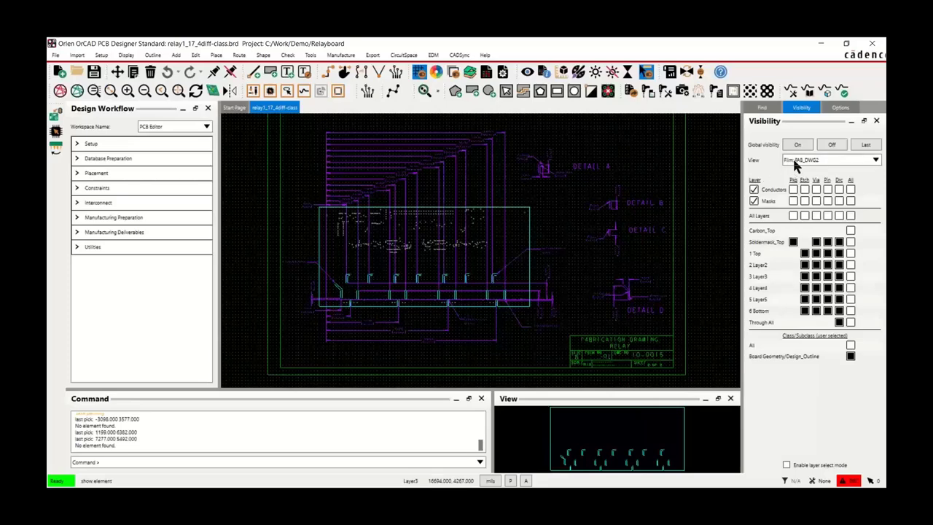
# Switch the view back to Film: FAB_DWG1 and bring up the Manufacture menu.
pyautogui.click(795, 166)
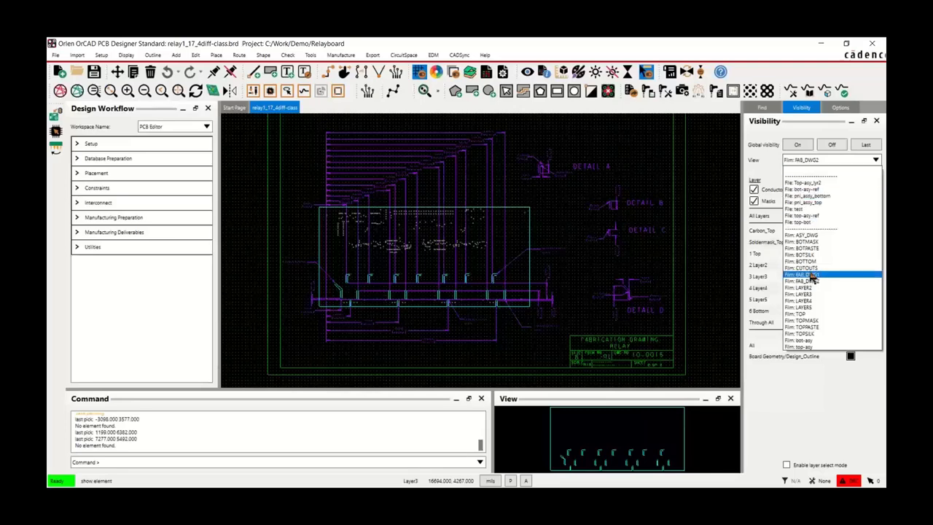
pyautogui.click(810, 277)
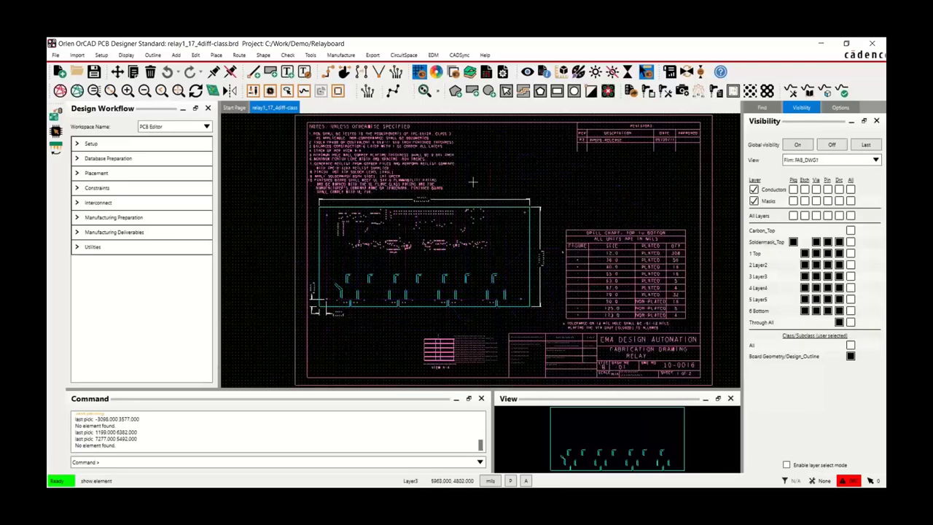
pyautogui.click(340, 55)
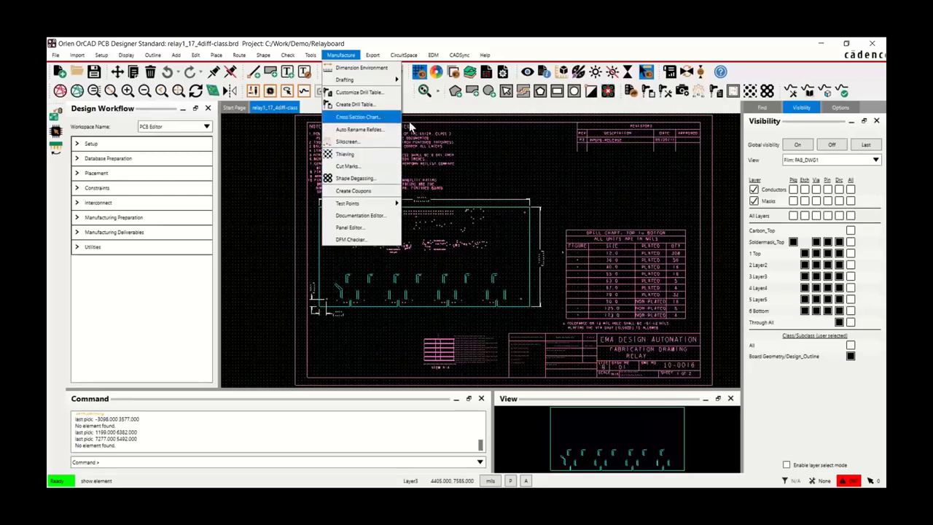
pyautogui.click(492, 139)
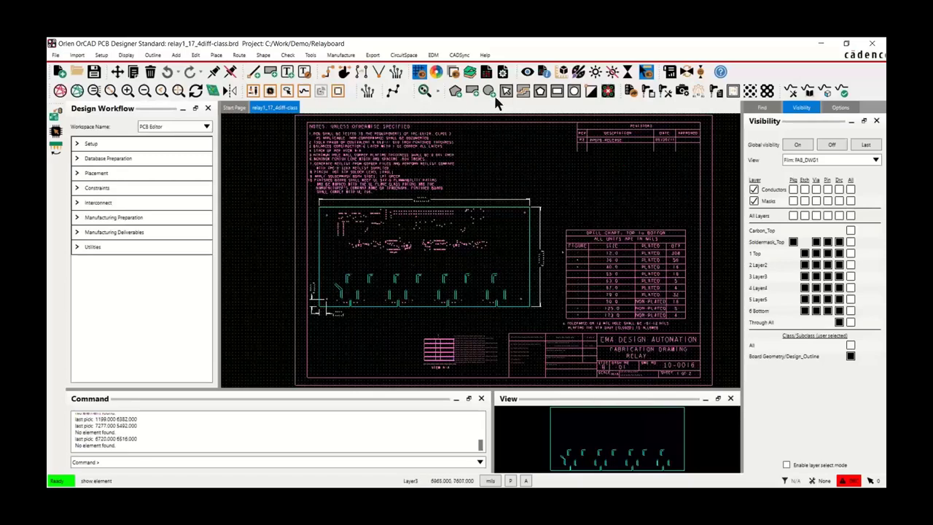
pyautogui.click(470, 71)
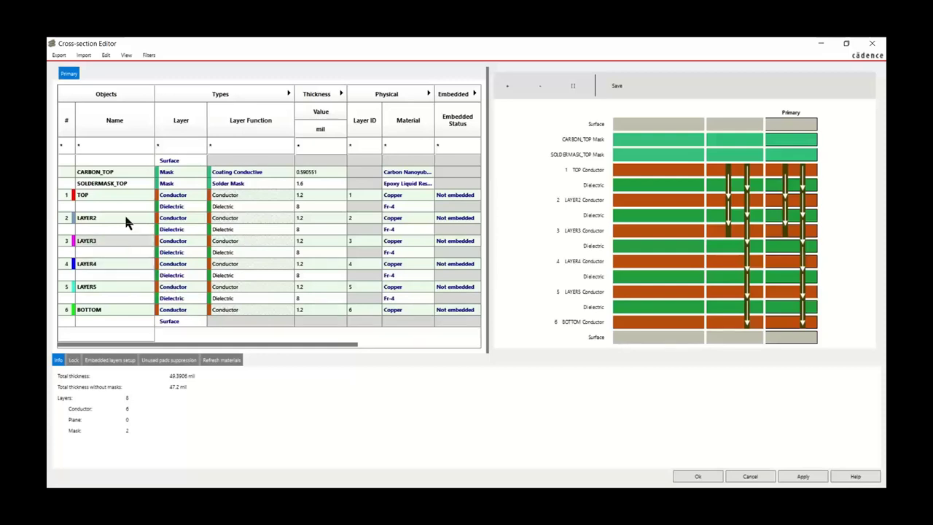
pyautogui.click(60, 56)
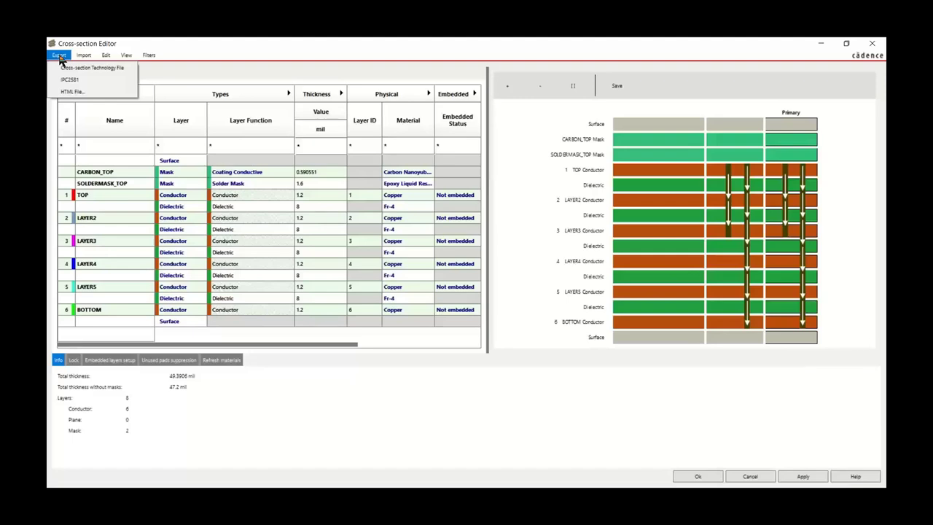
pyautogui.moveTo(81, 58)
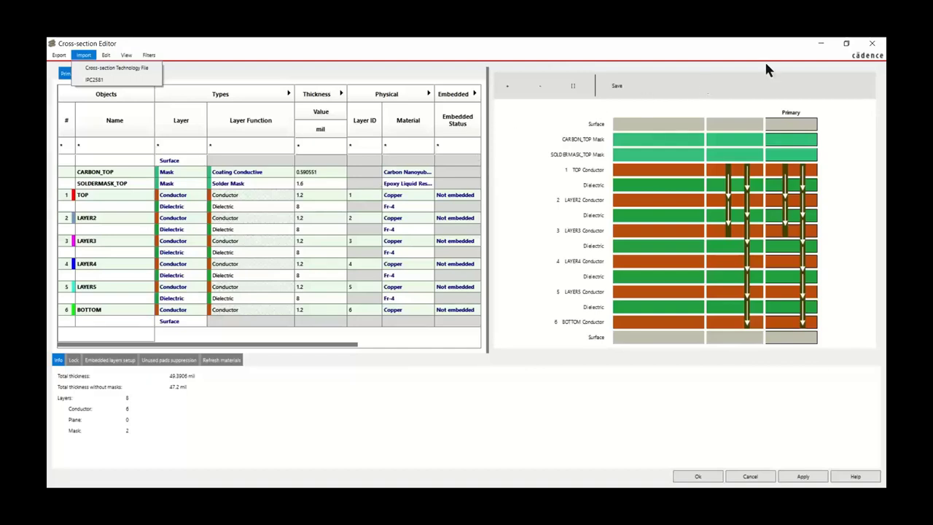
pyautogui.click(871, 45)
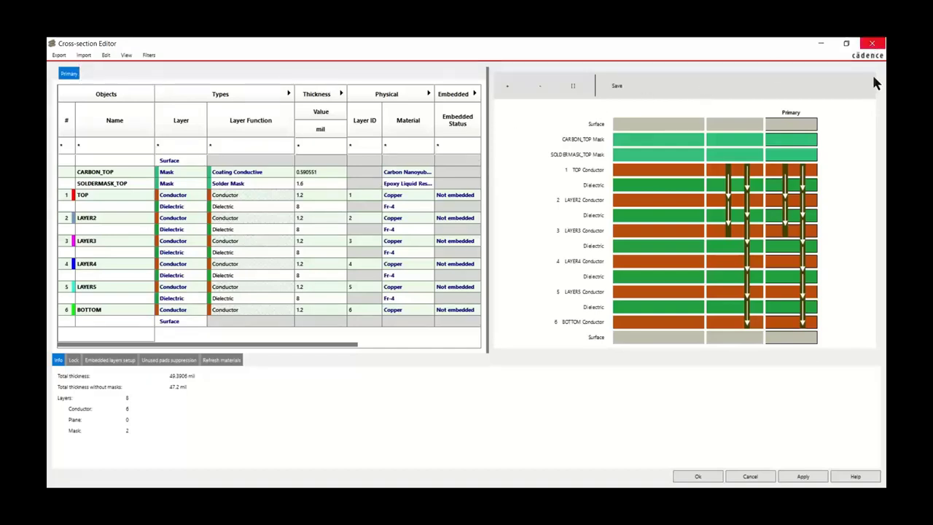
pyautogui.click(751, 477)
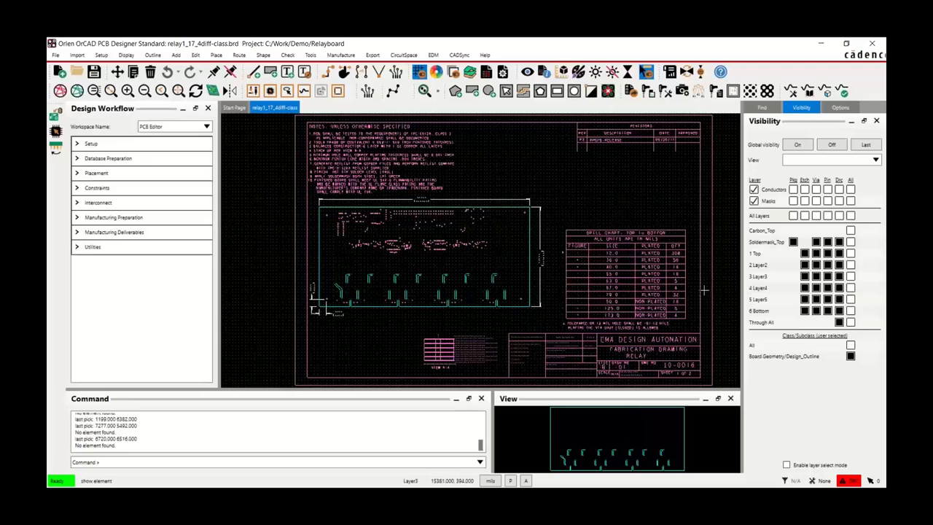
pyautogui.click(790, 160)
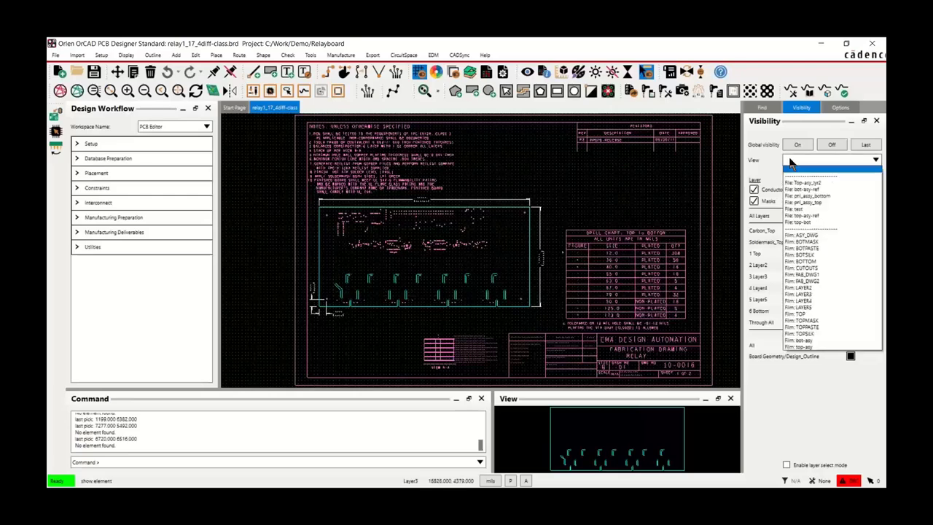
pyautogui.click(805, 235)
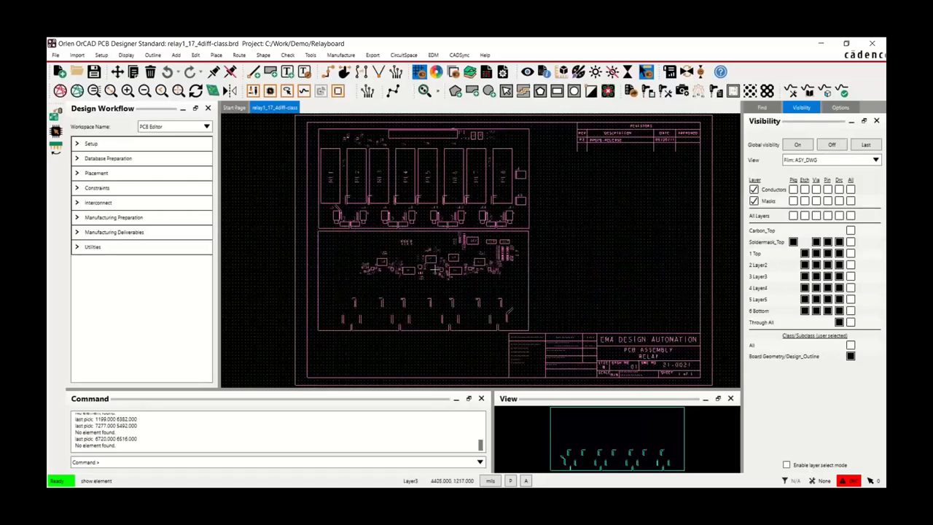
pyautogui.click(340, 56)
pyautogui.moveTo(351, 84)
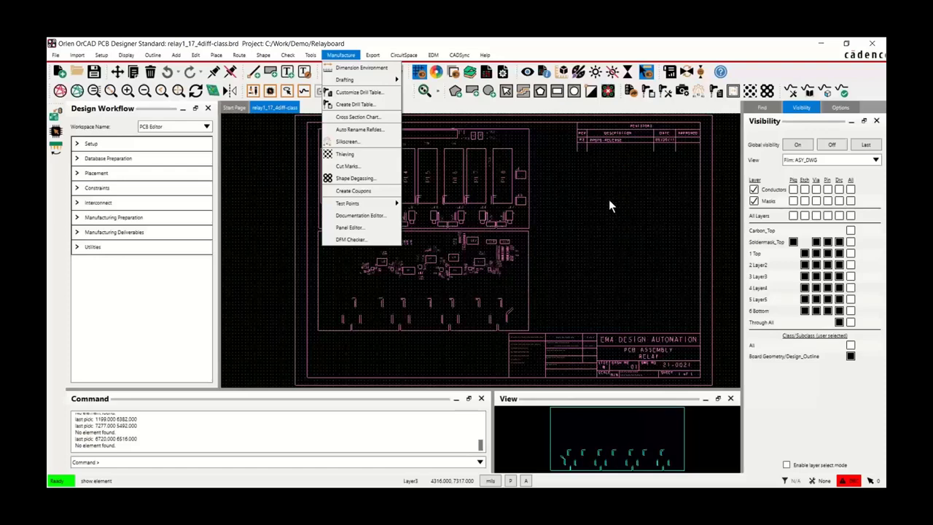
pyautogui.click(716, 247)
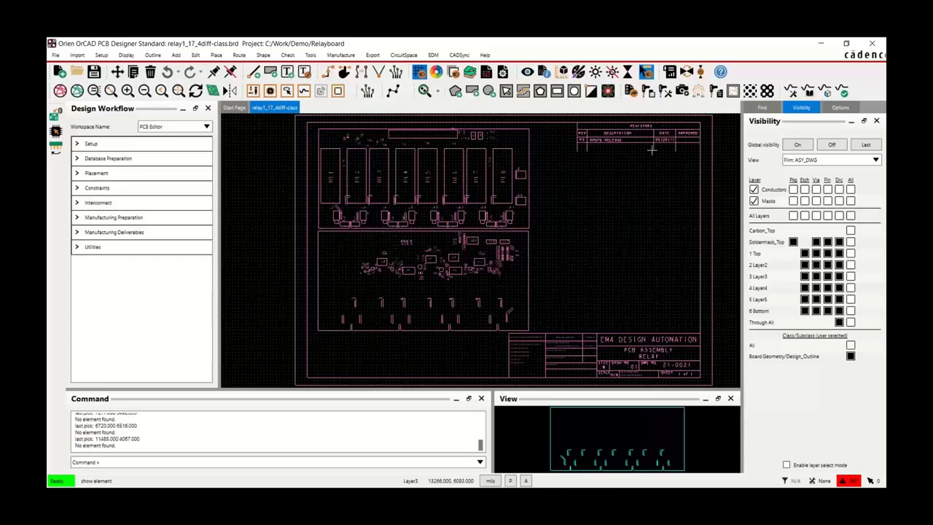
# Minimize the relay board window and launch Constraint Manager for the Demo3d-DFM-vendors board.
pyautogui.click(823, 45)
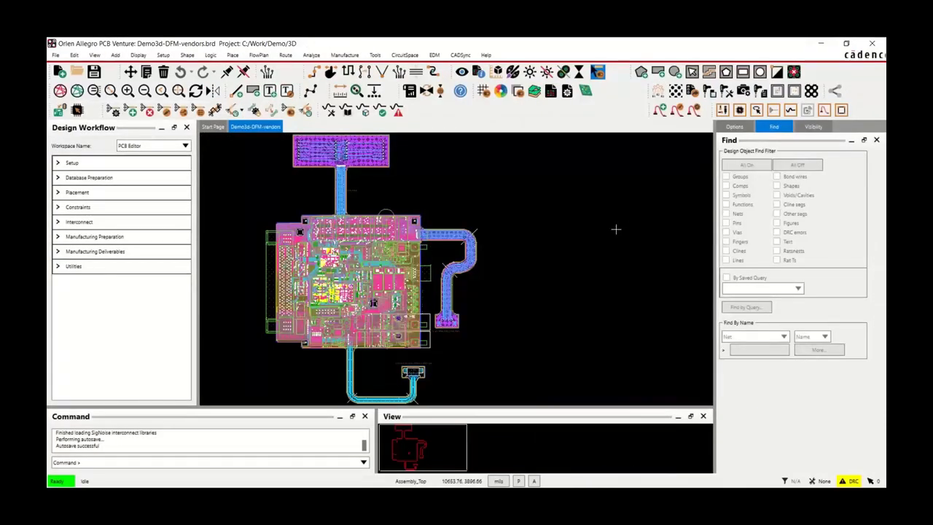
pyautogui.click(550, 93)
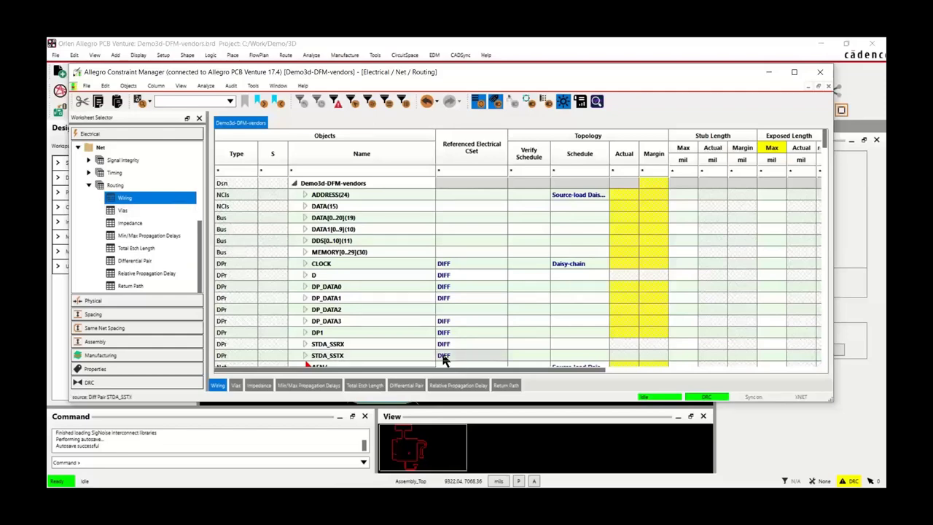
pyautogui.moveTo(456, 370); pyautogui.dragTo(689, 375)
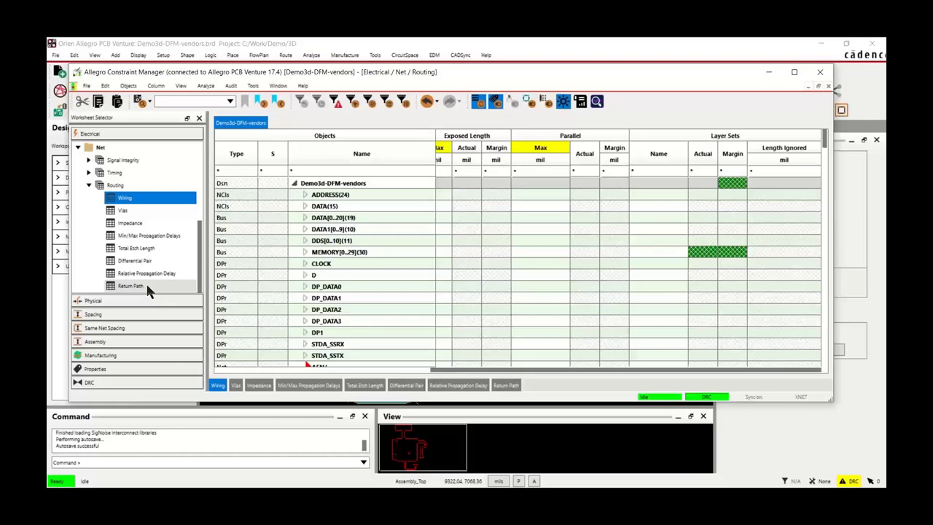
# Expand Manufacturing and open the DFF Constraint Set Outline worksheet listing the three vendor sets.
pyautogui.click(125, 355)
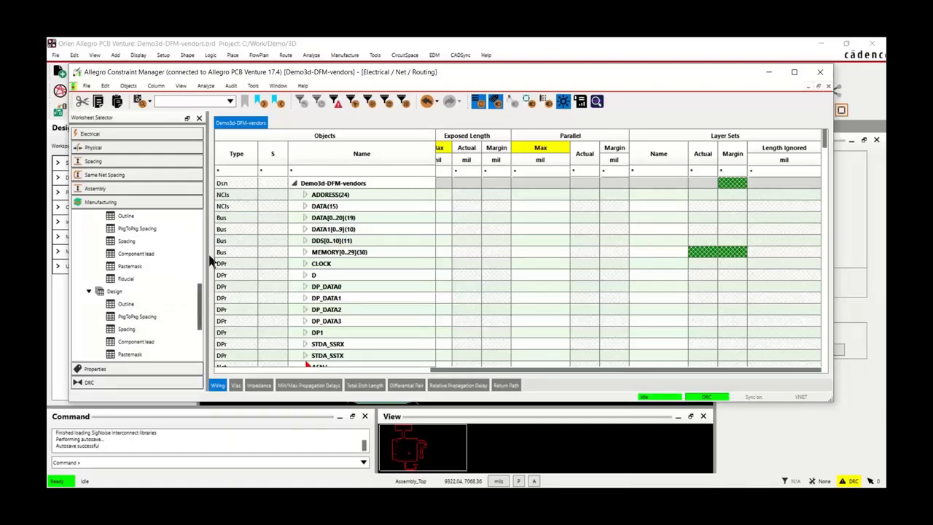
pyautogui.scroll(3, 208, 258)
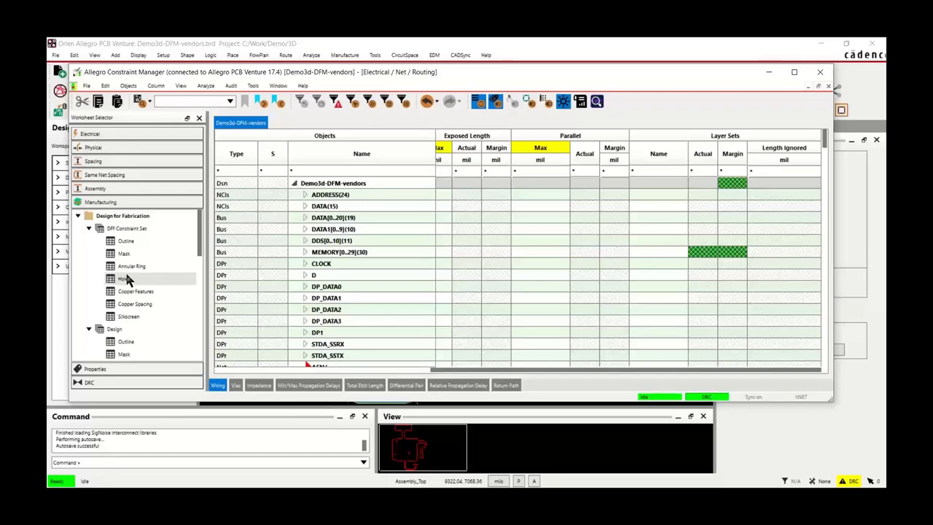
pyautogui.click(130, 231)
pyautogui.click(129, 241)
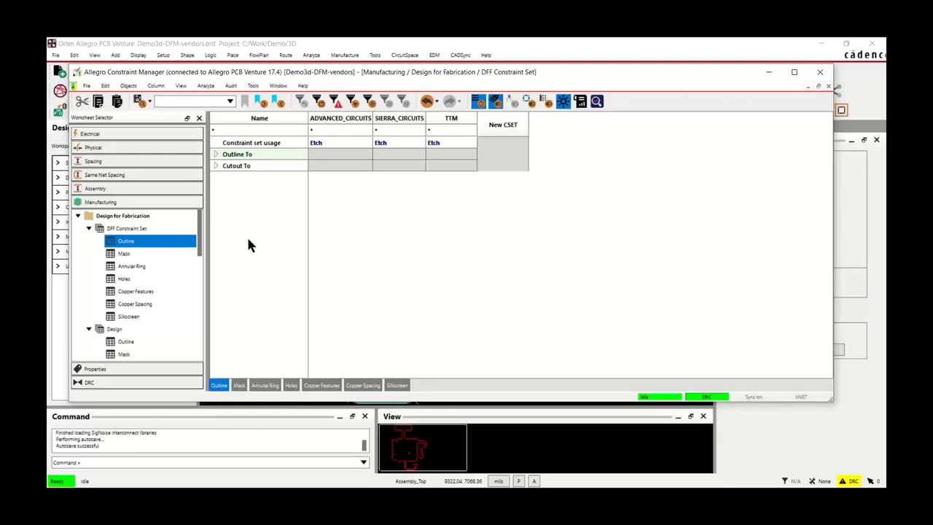
# Expand the Outline To and Cutout To rows, then open the Design > Outline worksheet.
pyautogui.click(215, 154)
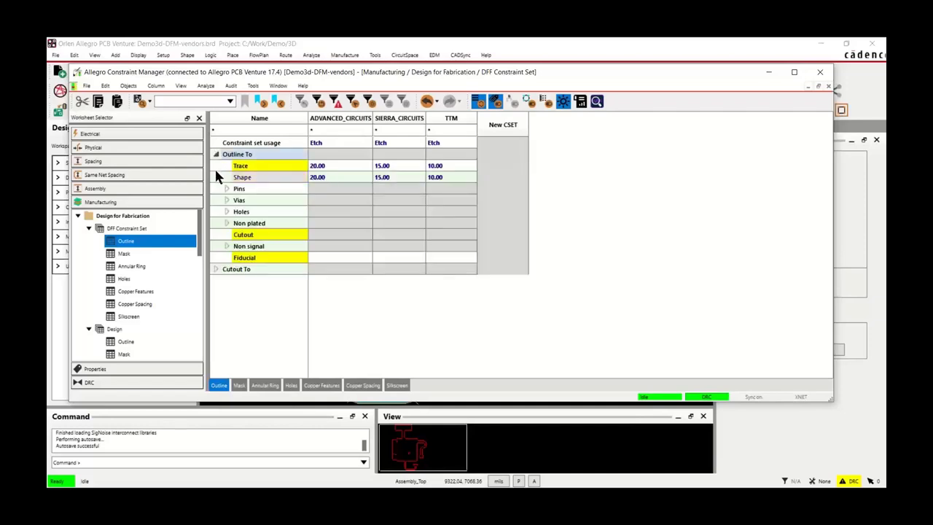
pyautogui.click(215, 269)
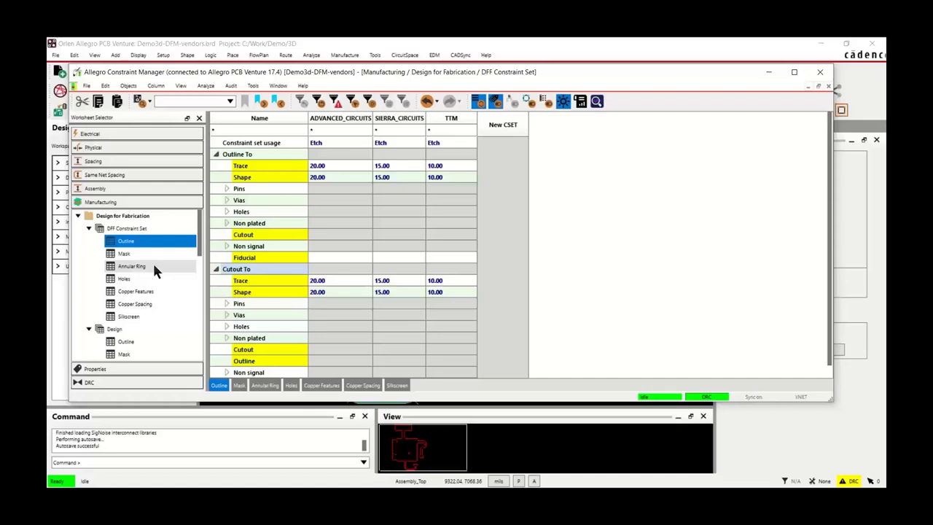
pyautogui.click(144, 330)
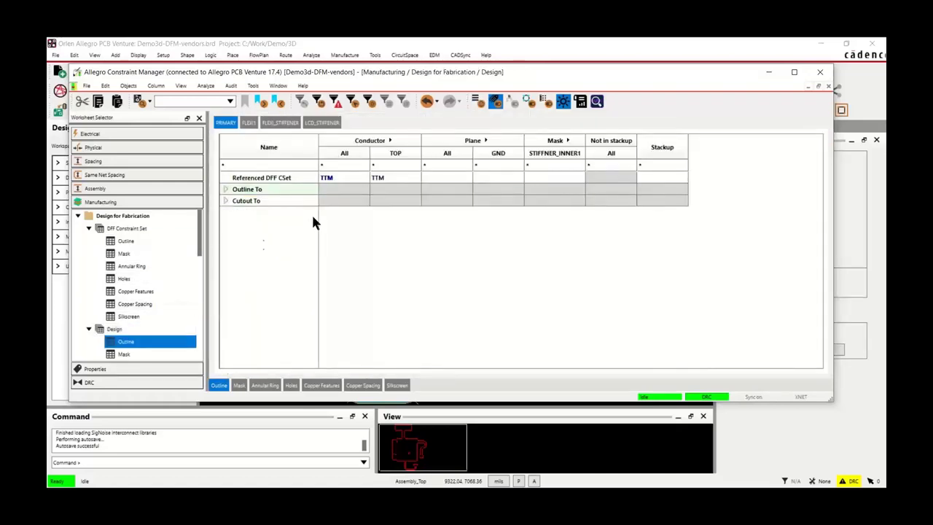
# Set Referenced DFF CSet to SIERRA_CIRCUITS and confirm 15.00 trace and shape outline clearances.
pyautogui.click(348, 173)
pyautogui.click(348, 174)
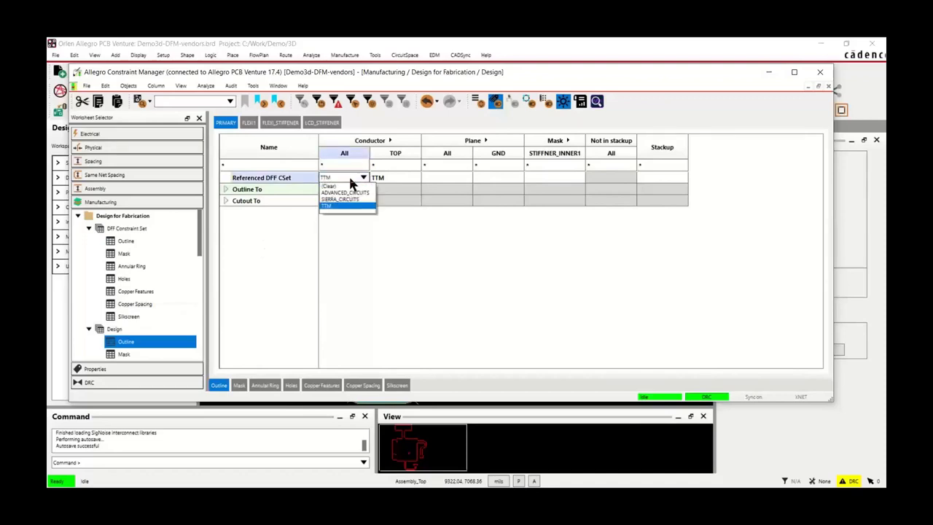
pyautogui.click(354, 200)
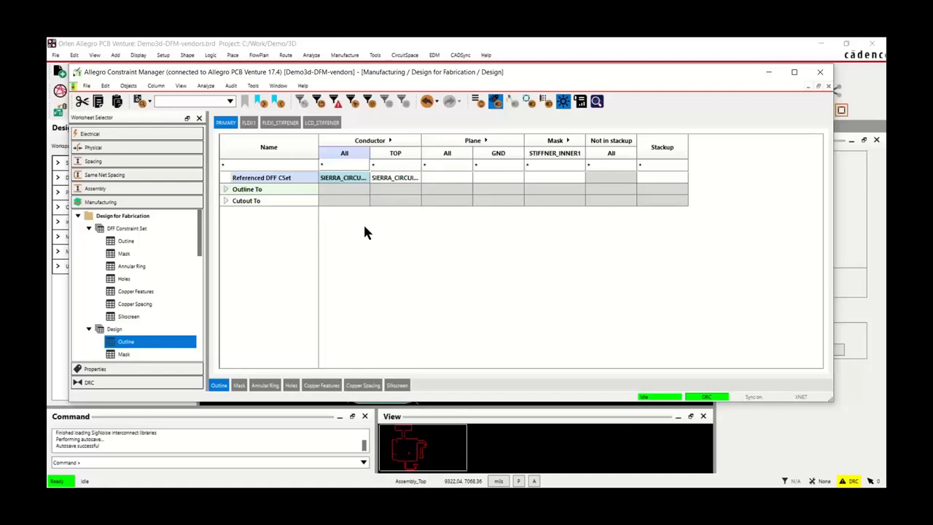
pyautogui.click(226, 188)
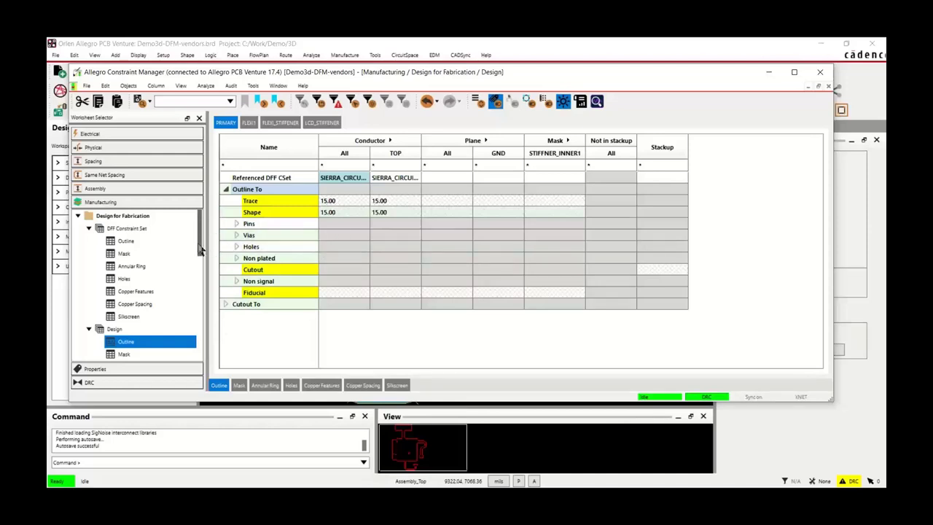
pyautogui.moveTo(201, 250); pyautogui.dragTo(201, 308)
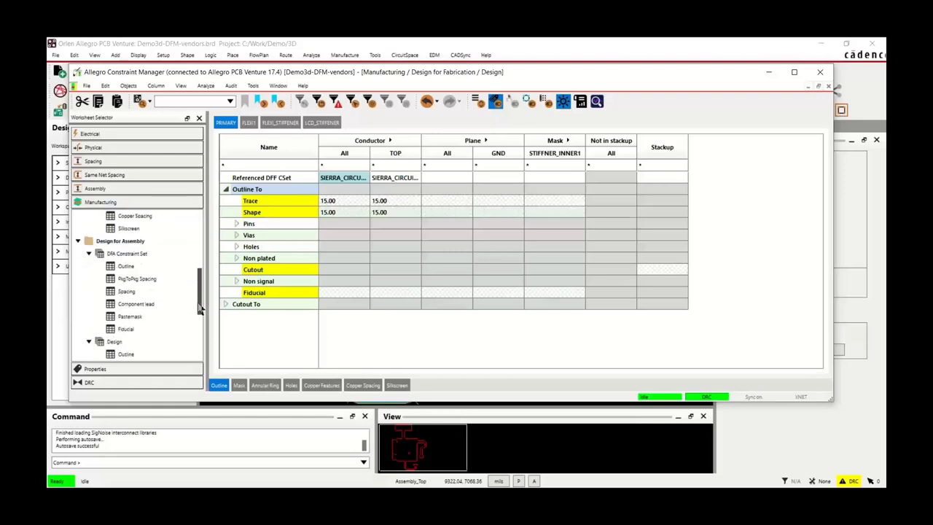
# View the Design for Assembly outline rules, then open the DFT Constraint Set Outline worksheet.
pyautogui.click(130, 244)
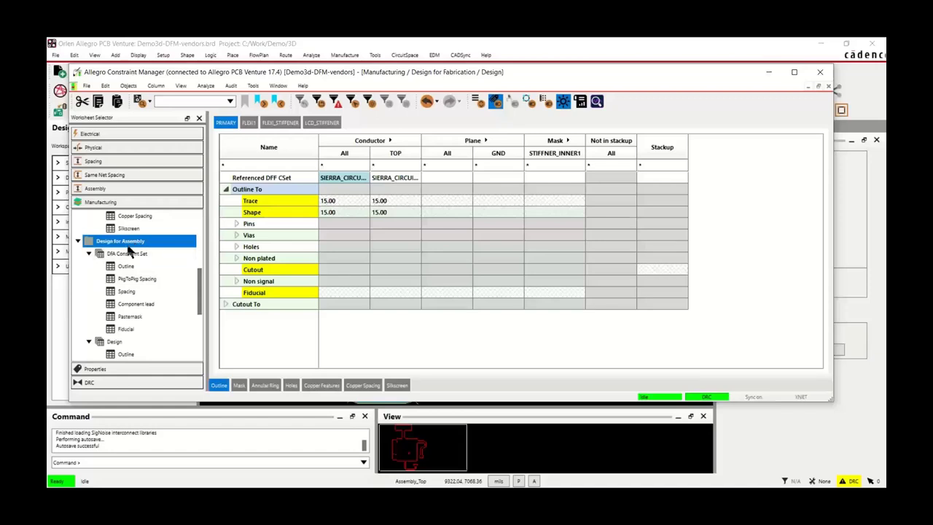
pyautogui.click(128, 264)
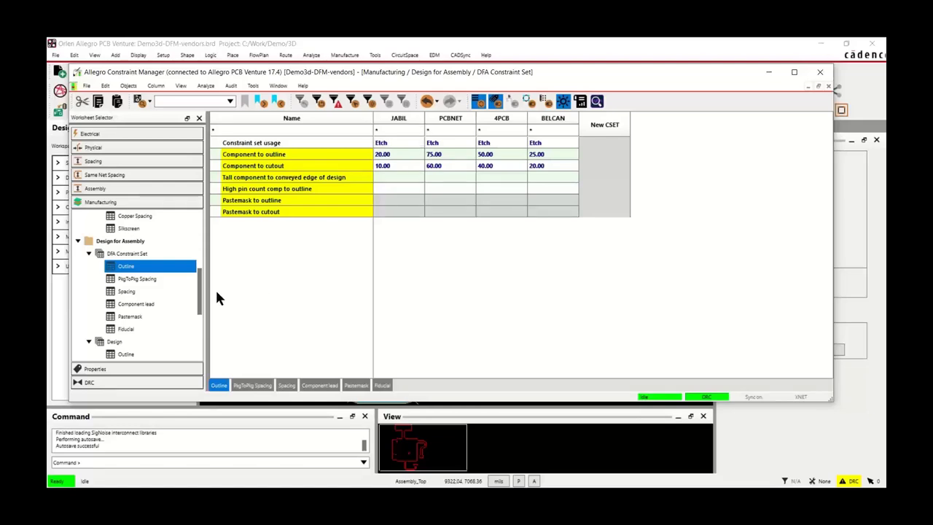
pyautogui.scroll(-3, 179, 324)
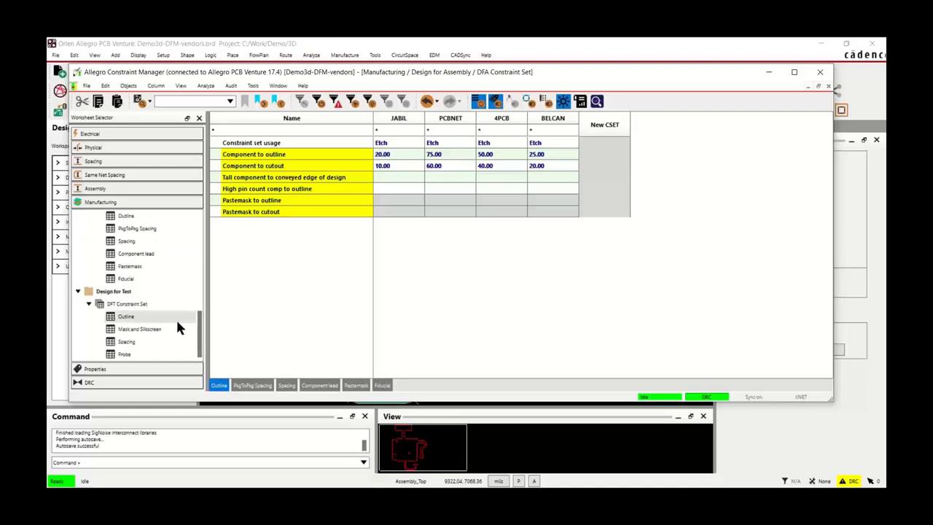
pyautogui.click(149, 303)
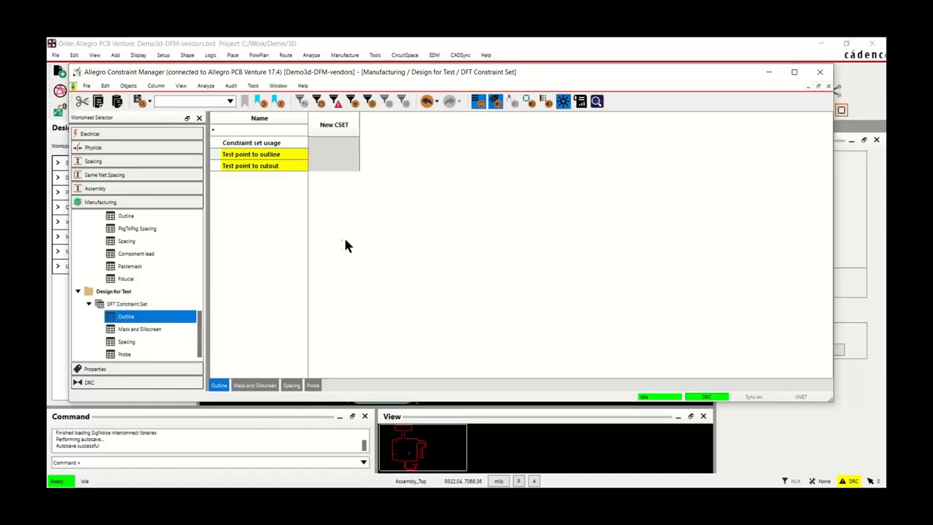
# Close Constraint Manager, expand Manufacturing Deliverables, and list the available workflow workspaces.
pyautogui.click(818, 76)
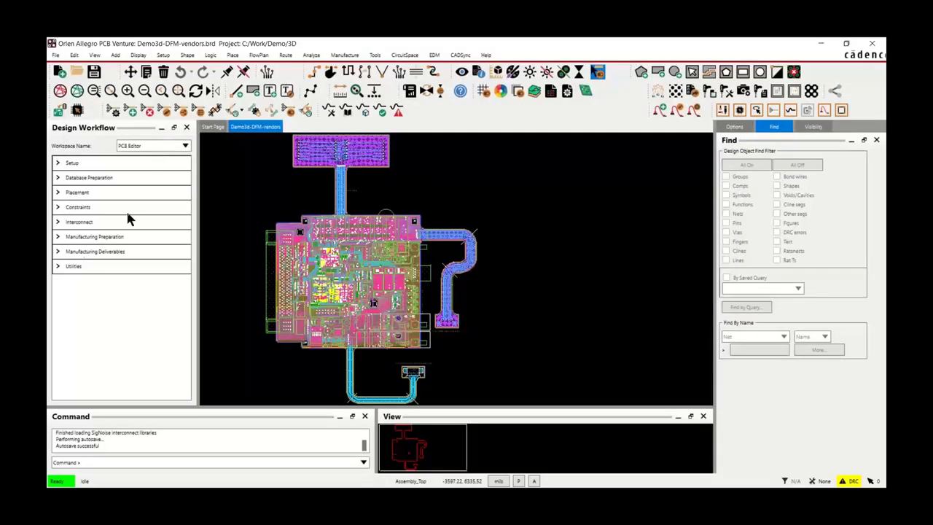
pyautogui.click(58, 252)
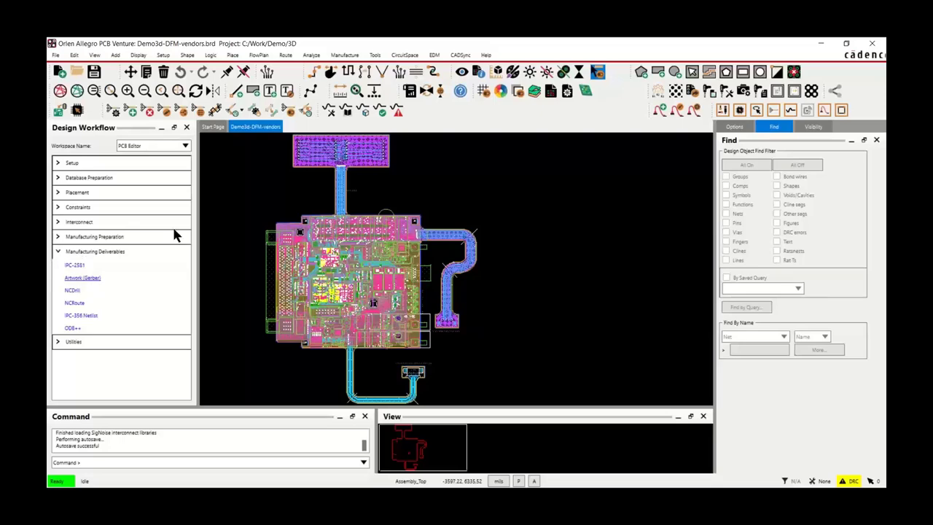
pyautogui.click(158, 147)
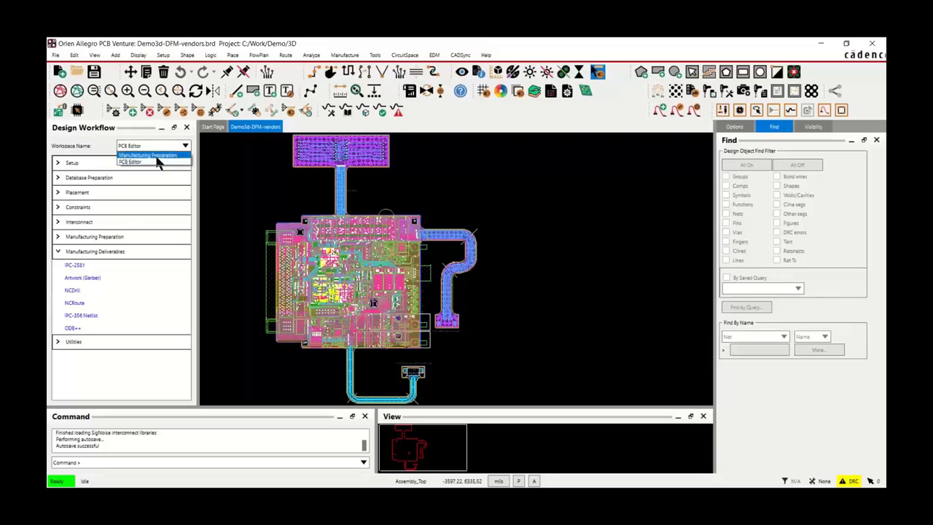
# Switch to the Manufacturing Preparation workspace and launch IPC-2581 export from Manufacturing Outputs.
pyautogui.click(154, 156)
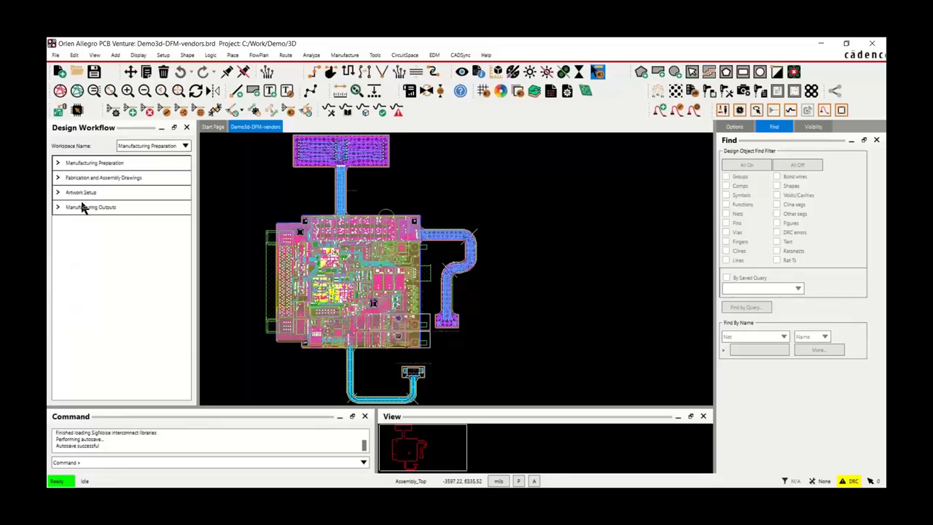
pyautogui.click(58, 163)
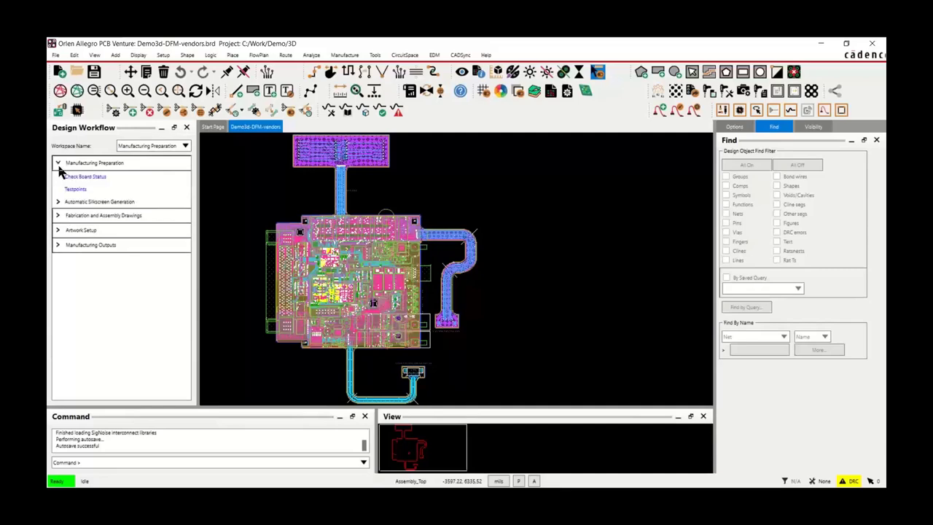
pyautogui.click(58, 216)
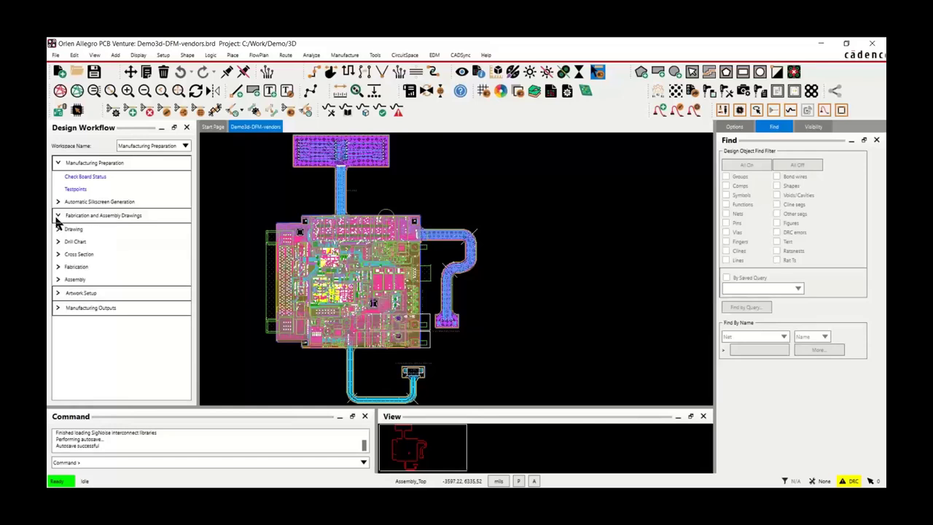
pyautogui.click(58, 307)
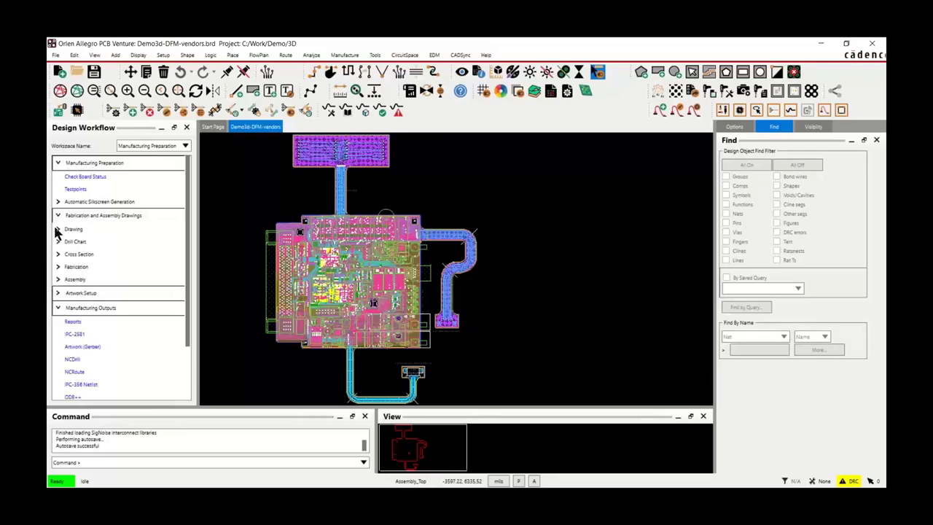
pyautogui.click(58, 162)
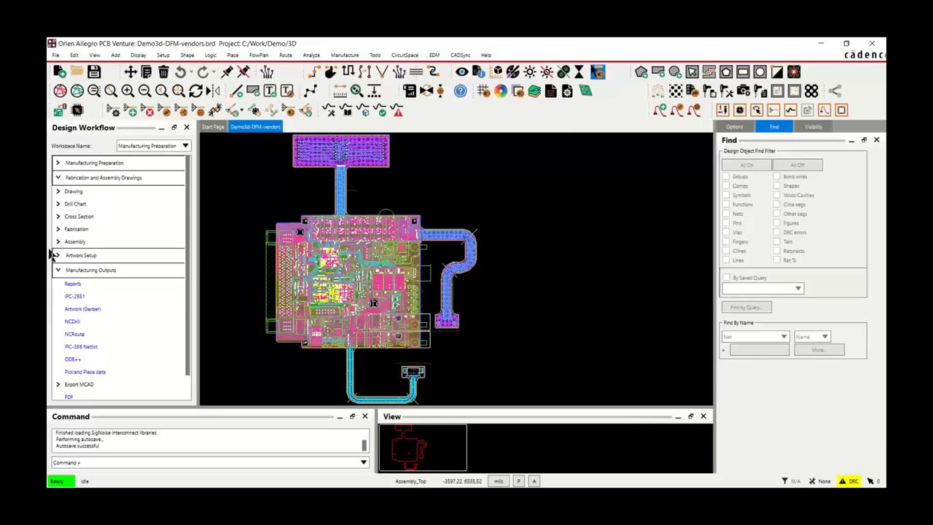
pyautogui.click(59, 178)
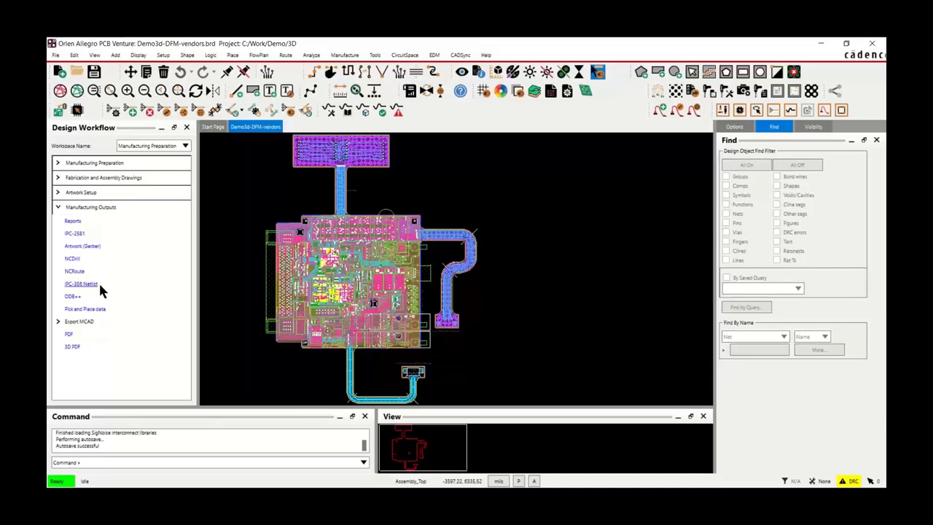
pyautogui.click(75, 234)
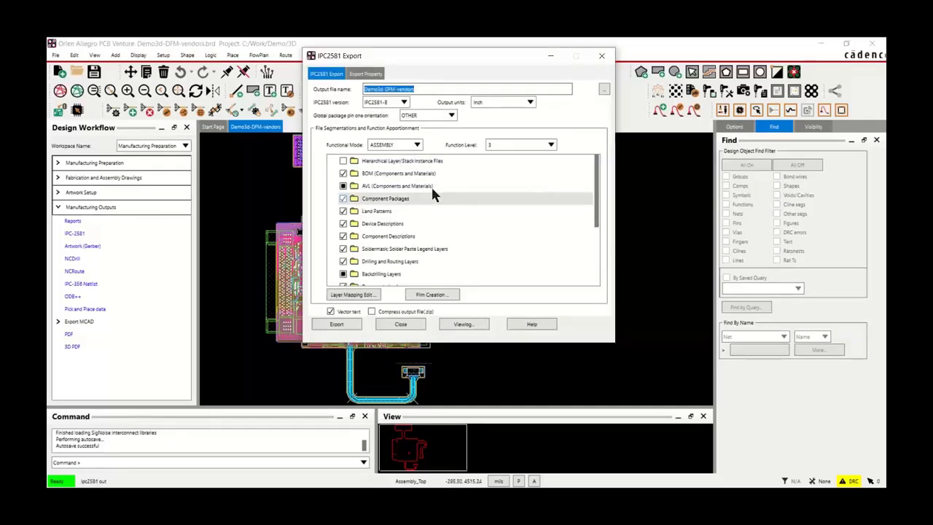
# Change the IPC2581 export version from IPC2581-B to IPC2581-C.
pyautogui.click(405, 103)
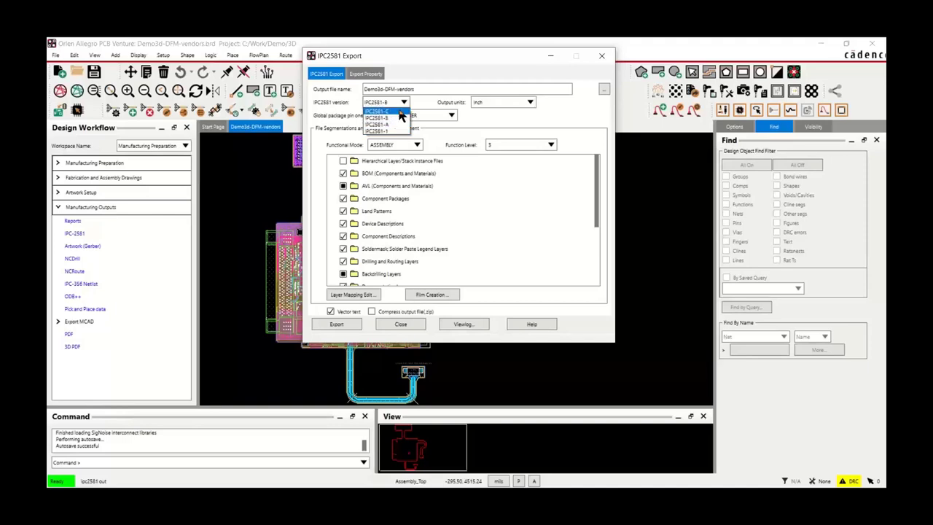
pyautogui.click(396, 118)
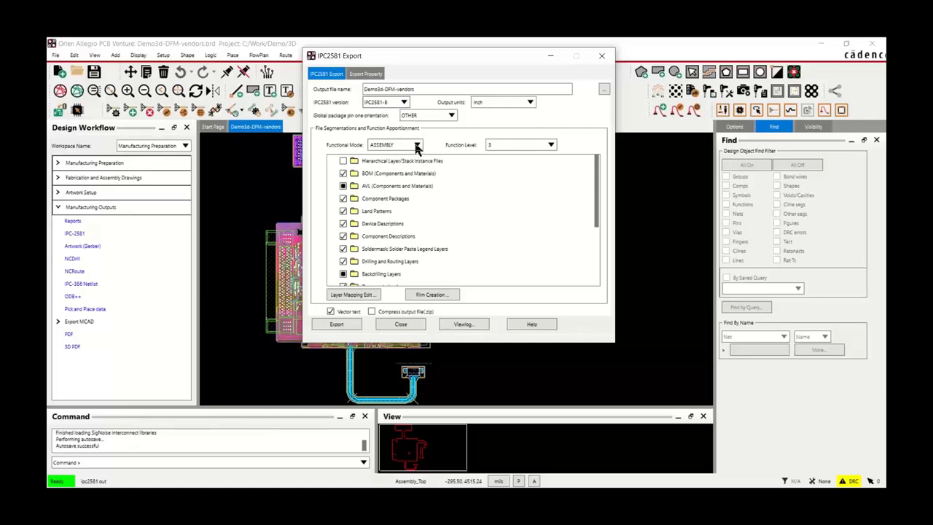
pyautogui.click(405, 102)
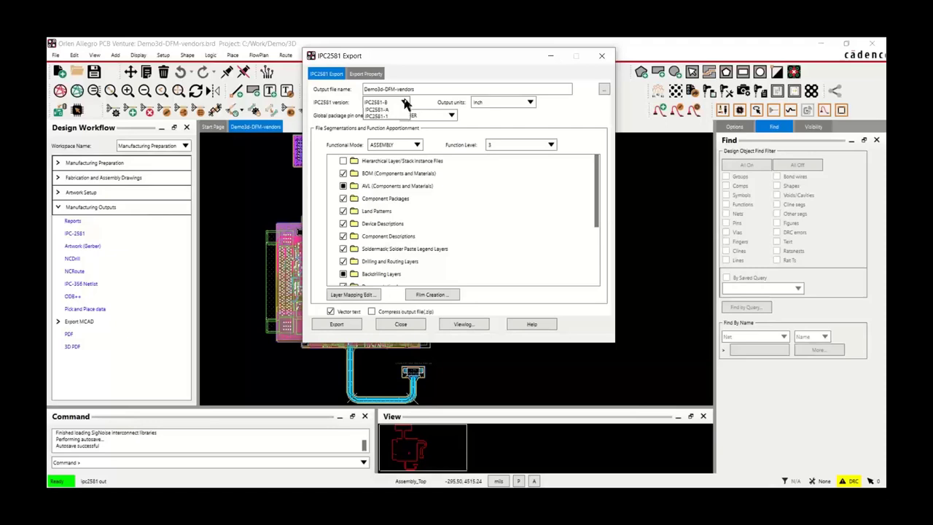
pyautogui.click(386, 111)
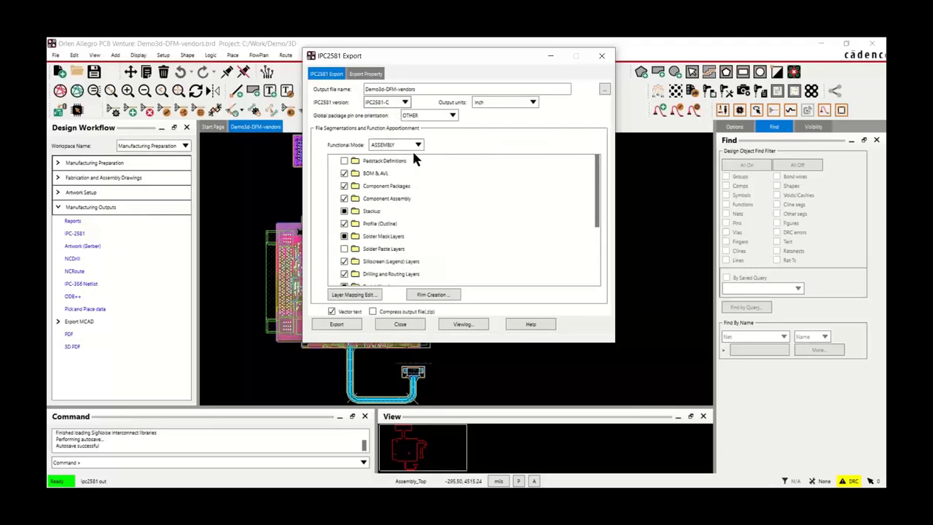
pyautogui.click(417, 145)
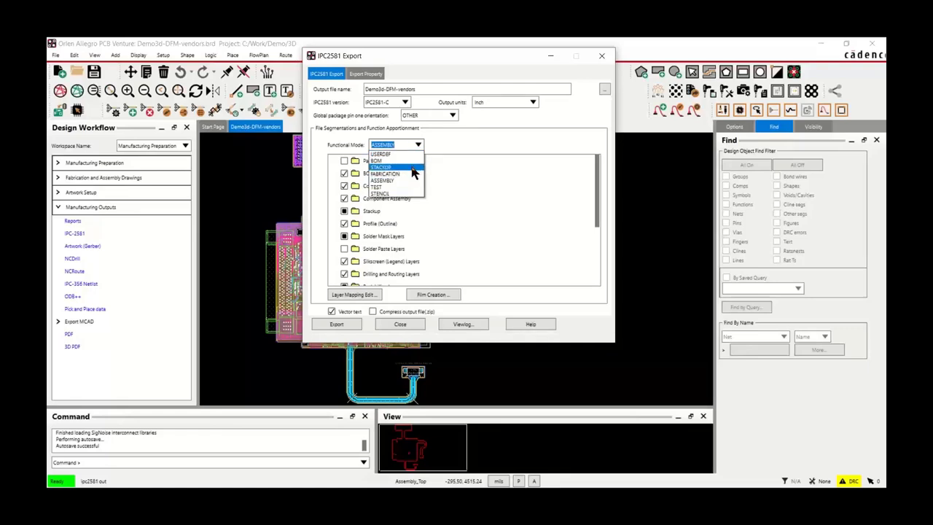
pyautogui.click(492, 176)
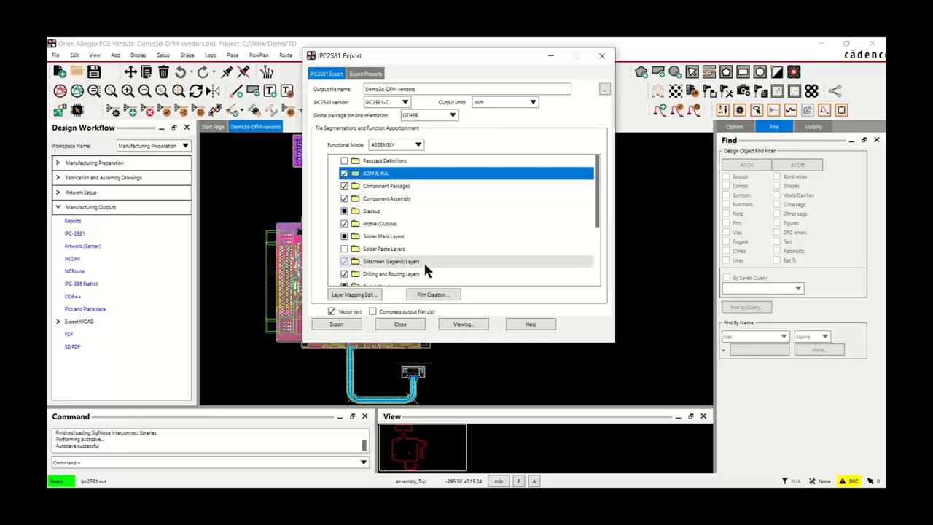
# Try CRT and Default_View changes in the IPC-2581 layer mapping, cancel them, and close the export.
pyautogui.click(371, 296)
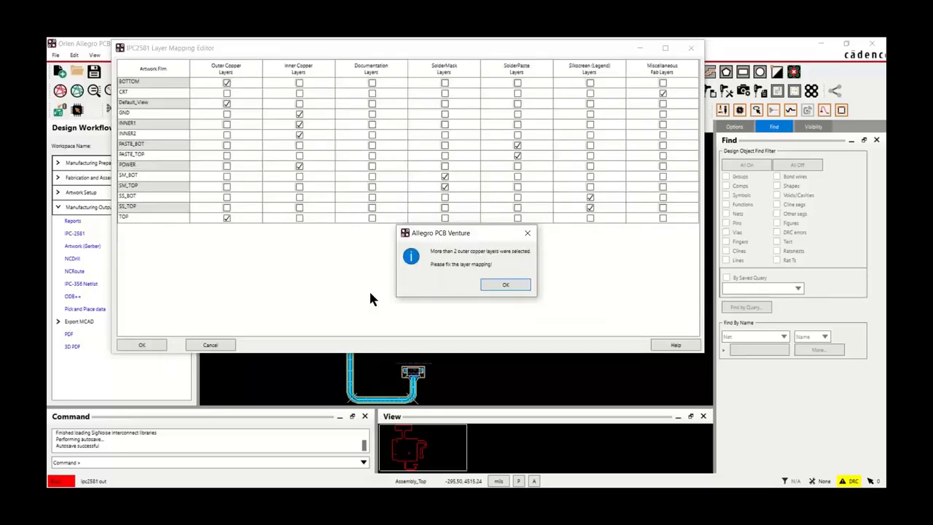
pyautogui.click(499, 285)
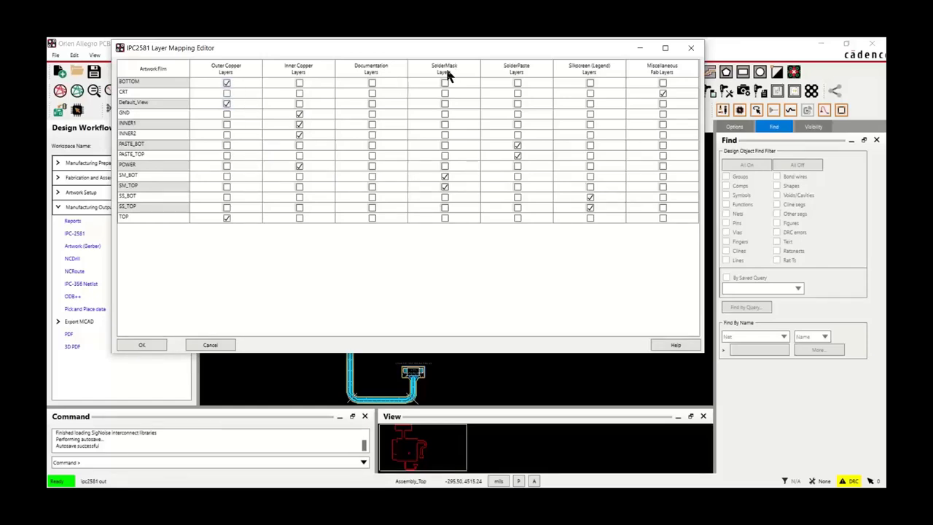
pyautogui.click(663, 93)
pyautogui.click(227, 105)
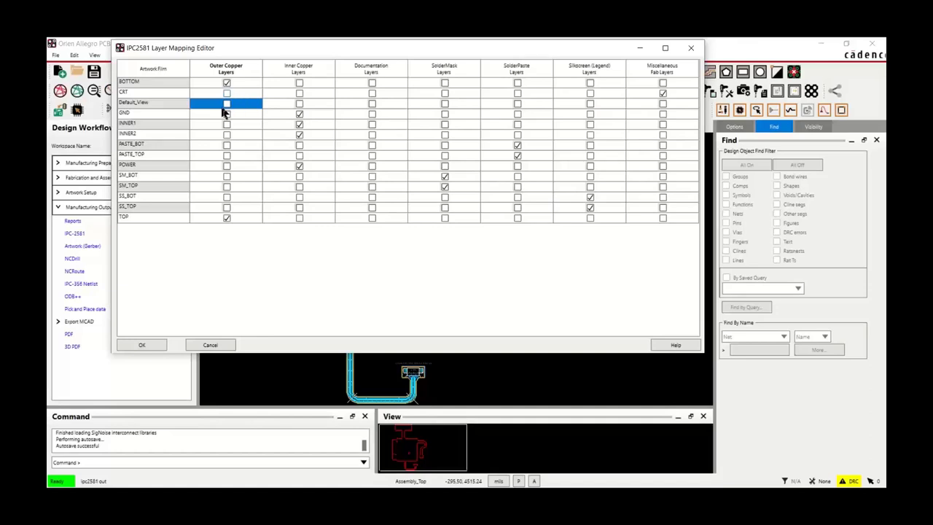
pyautogui.click(209, 346)
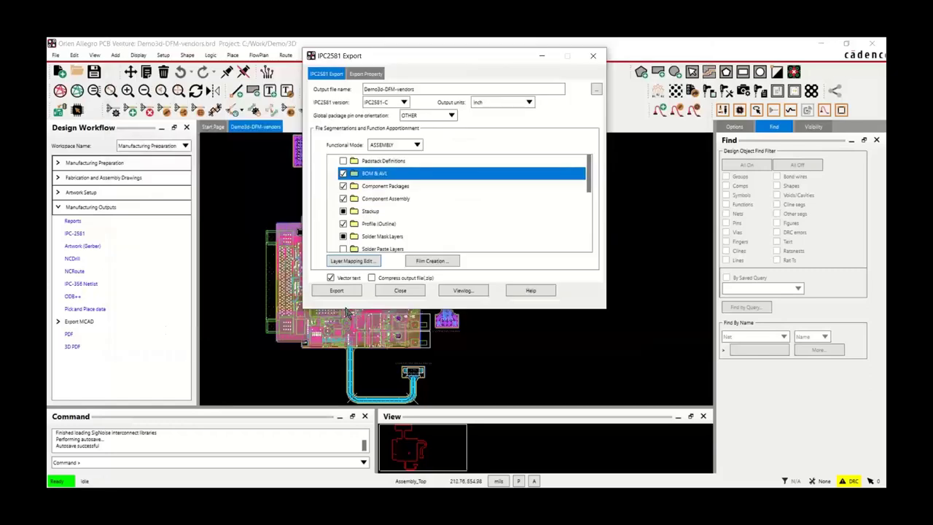
pyautogui.click(400, 292)
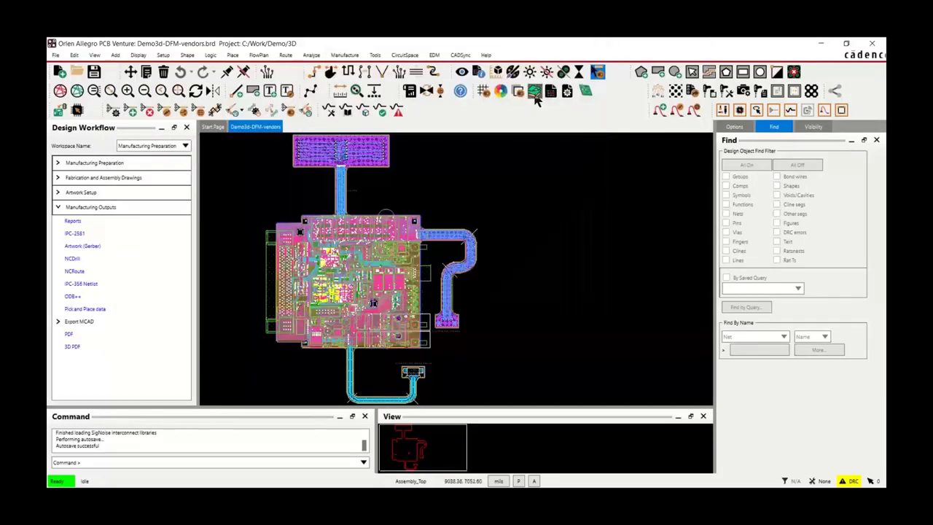
# Step through the Primary, Flex1, Flexi Stiffener and Lcd Stiffener stackups, then compare all in a widened table.
pyautogui.click(534, 92)
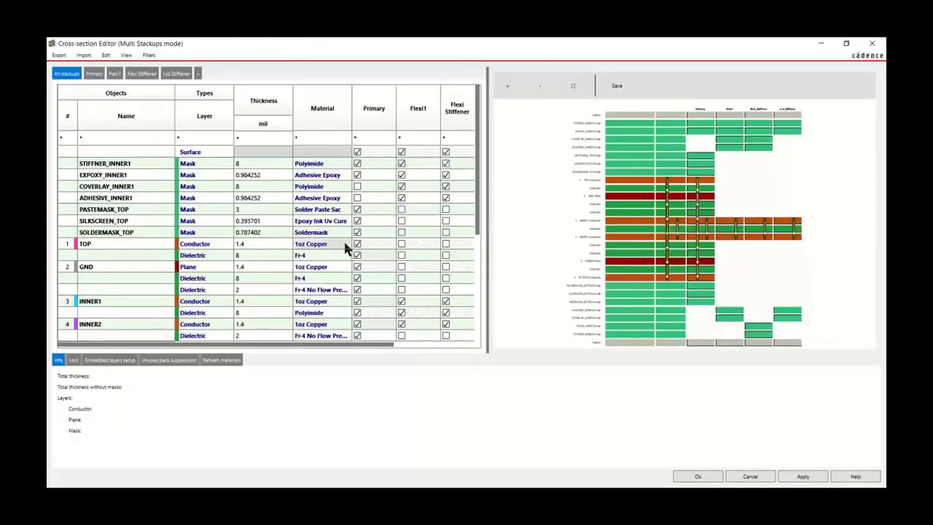
pyautogui.click(98, 74)
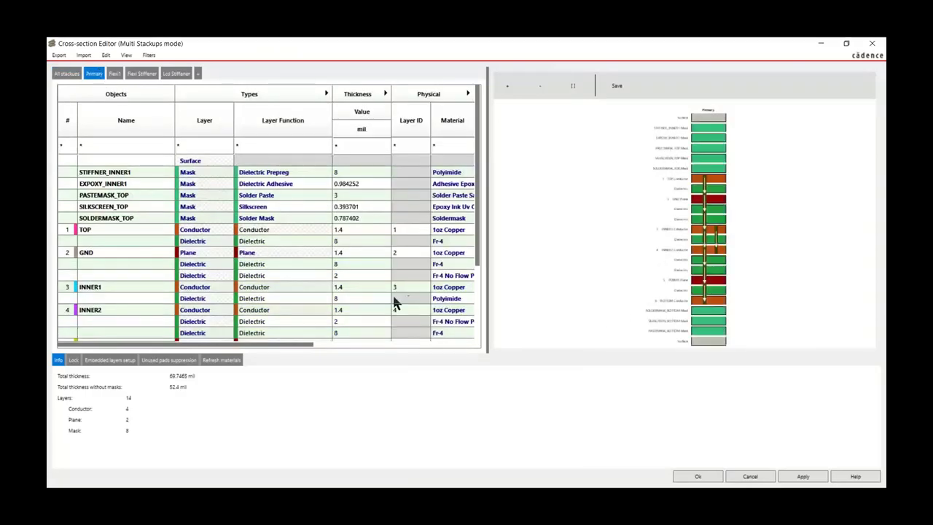
pyautogui.click(115, 74)
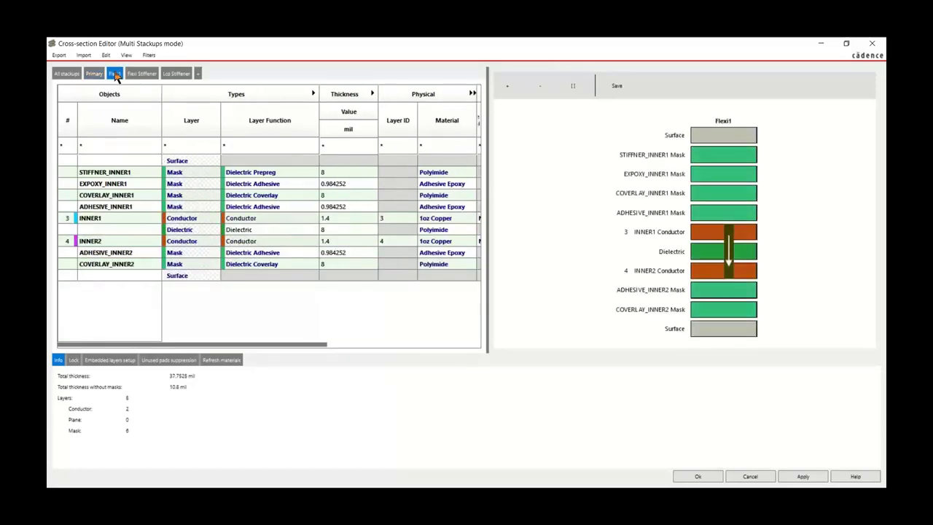
pyautogui.click(145, 74)
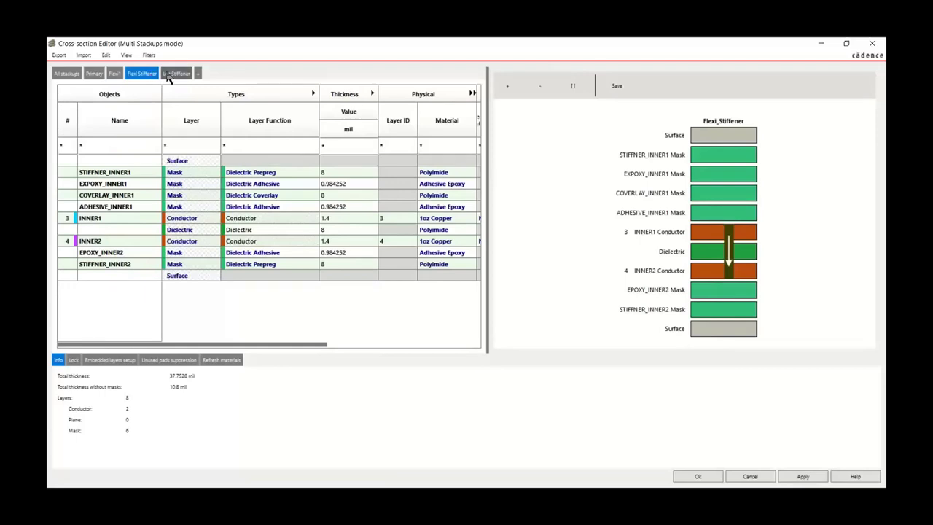
pyautogui.click(179, 75)
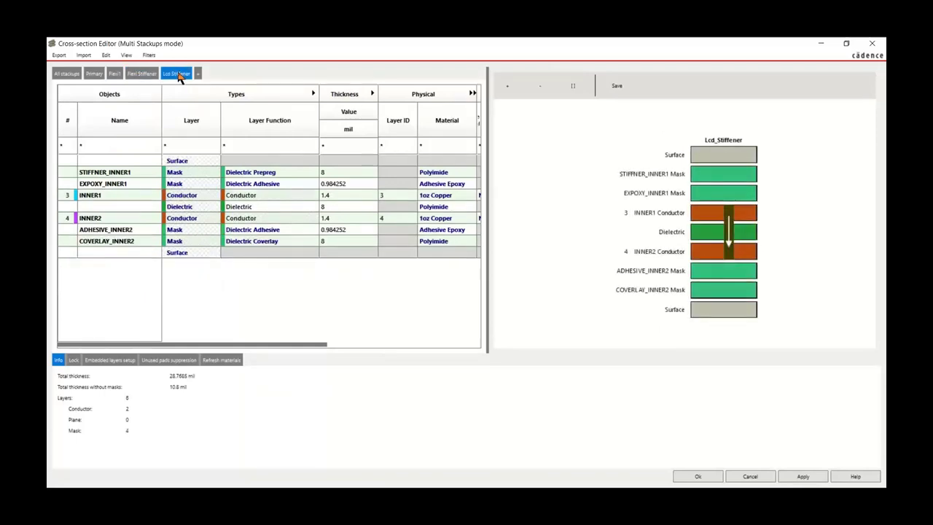
pyautogui.click(64, 74)
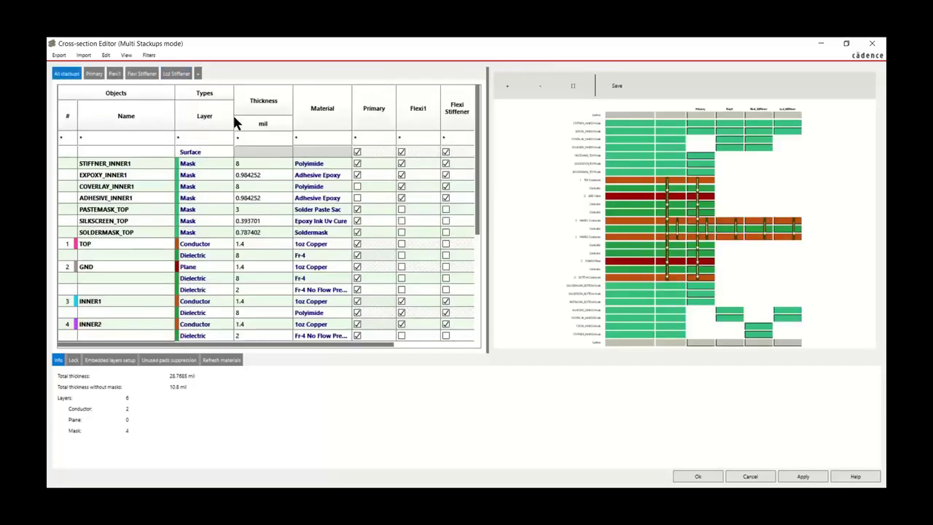
pyautogui.moveTo(486, 204); pyautogui.dragTo(762, 204)
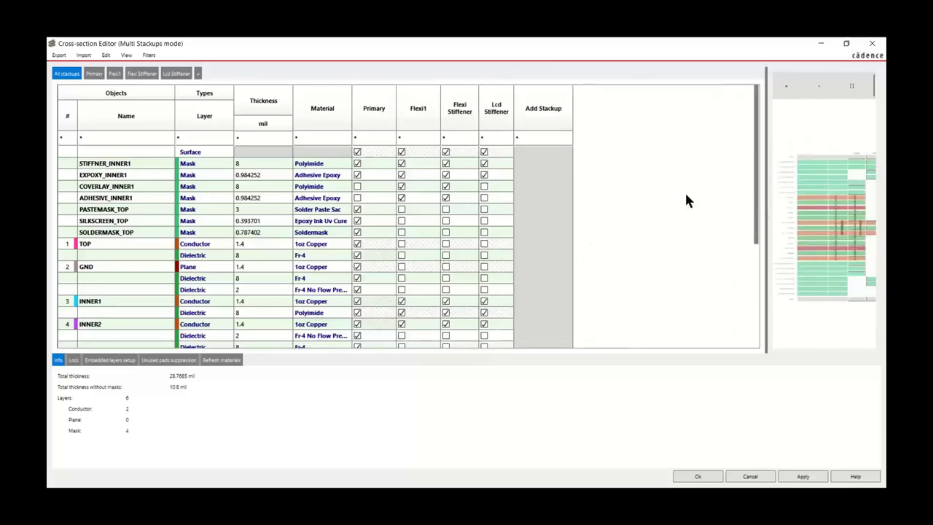
# Show the Primary stackup's Signal Integrity columns and open INNER1's Diff Coupling Type choices.
pyautogui.click(94, 74)
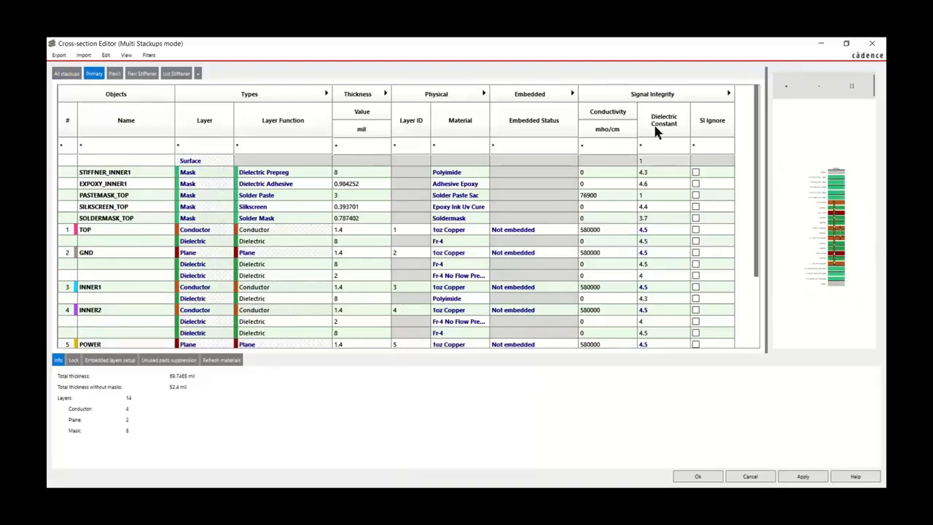
pyautogui.click(728, 94)
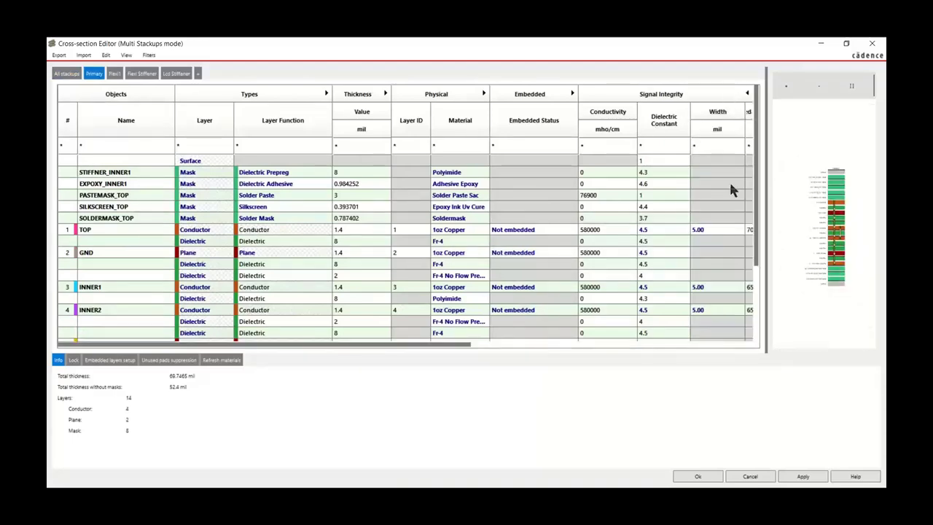
pyautogui.moveTo(444, 345); pyautogui.dragTo(704, 355)
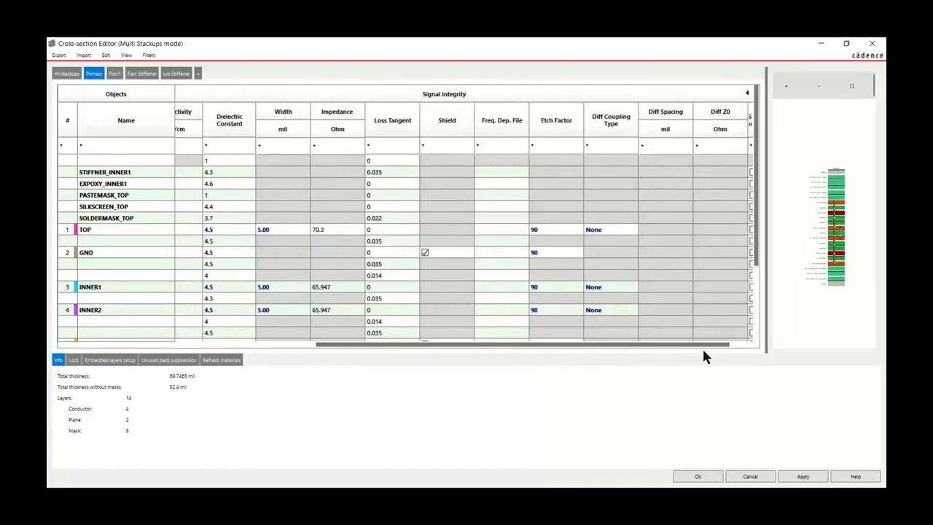
pyautogui.click(605, 290)
pyautogui.click(606, 290)
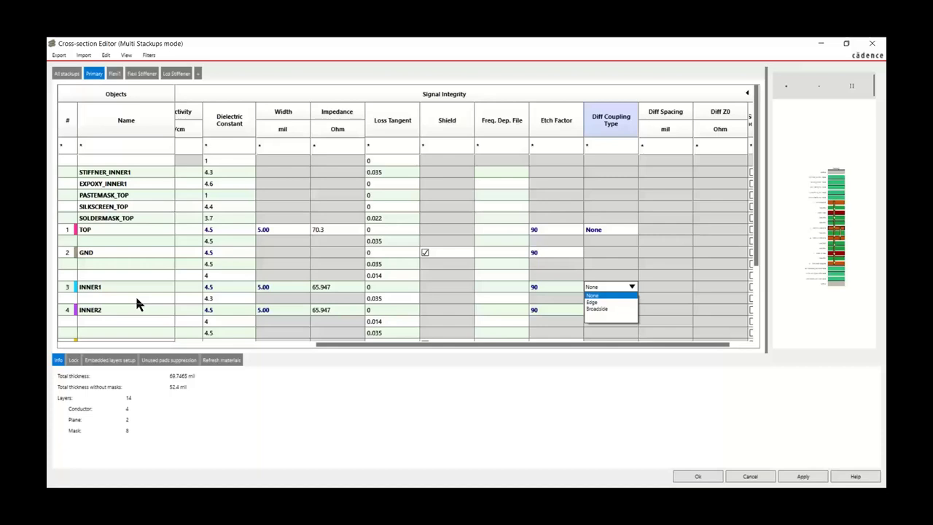
# Set INNER1's differential coupling type to Edge.
pyautogui.click(81, 57)
pyautogui.click(82, 57)
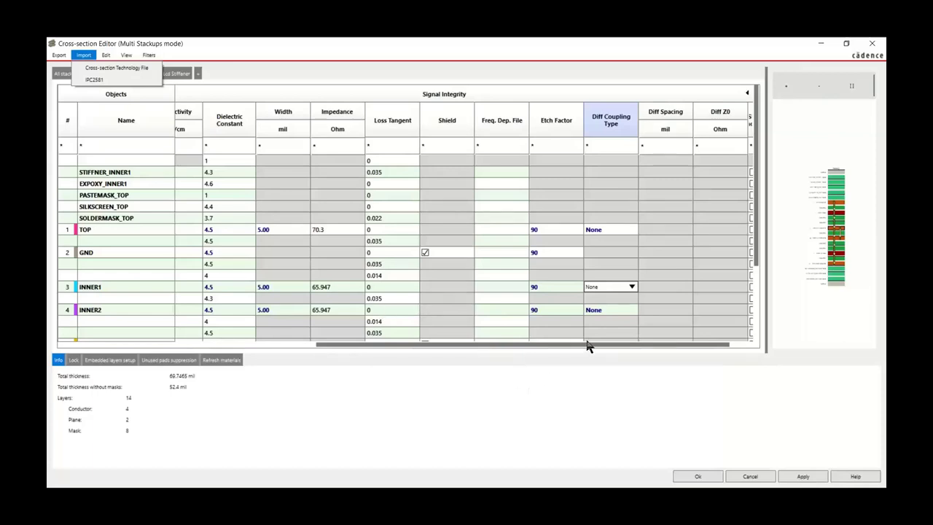
pyautogui.click(631, 288)
pyautogui.click(631, 288)
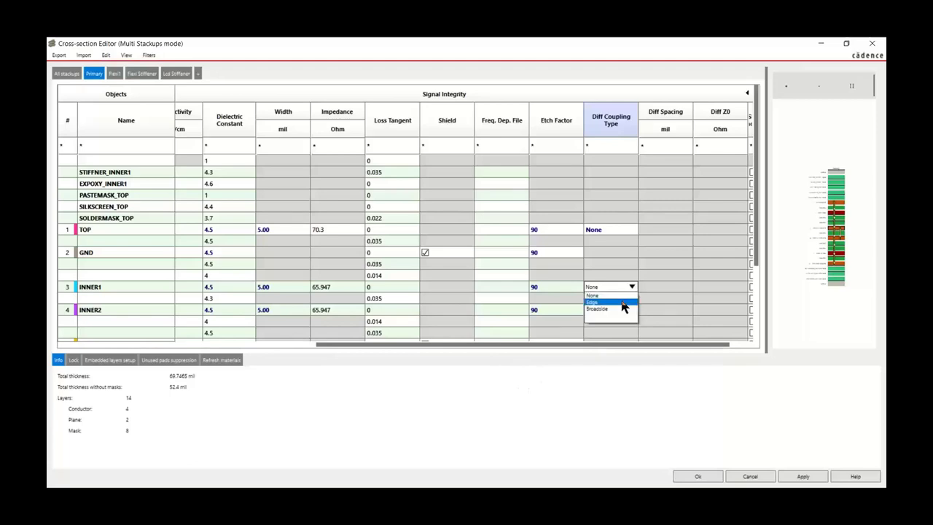
pyautogui.click(620, 308)
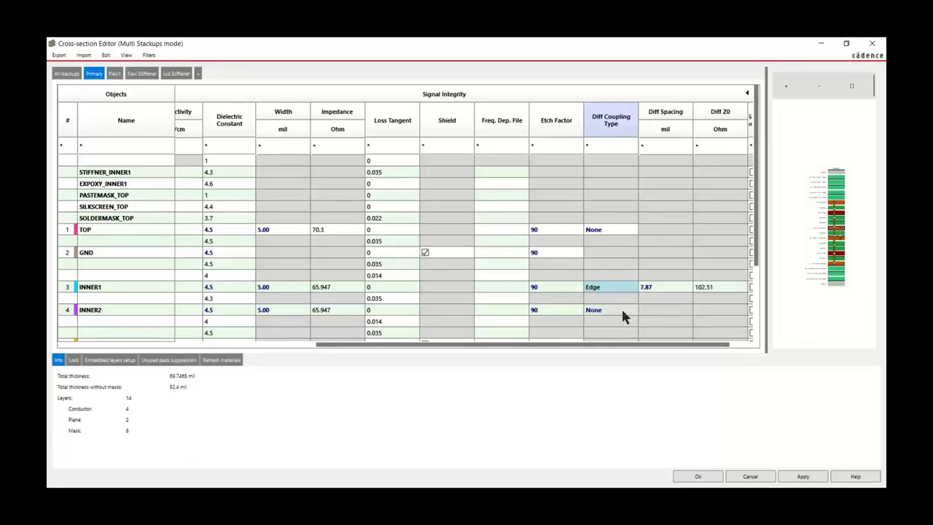
# Change INNER1's differential spacing from 7.87 to 6.50 mil and start recalculating its Diff Z0.
pyautogui.click(655, 288)
pyautogui.moveTo(655, 288); pyautogui.dragTo(631, 287)
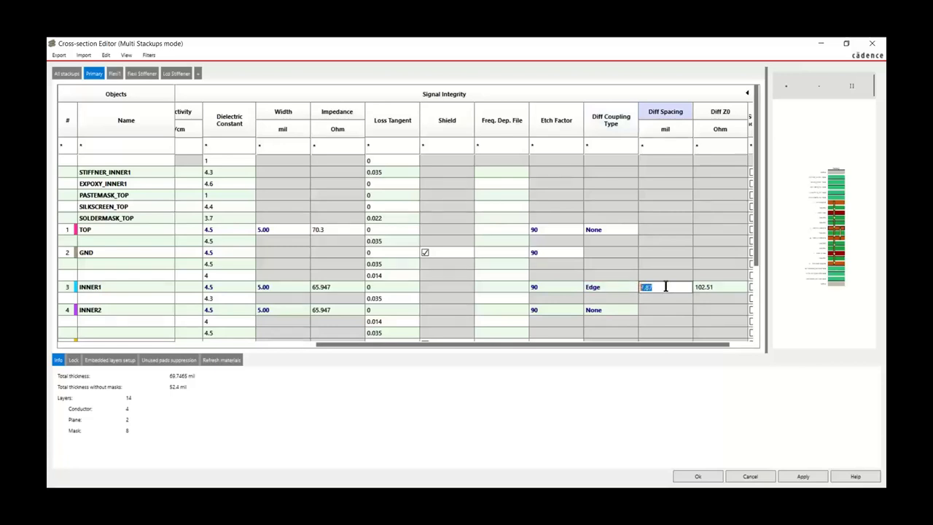
pyautogui.write('6.5')
pyautogui.press('Return')
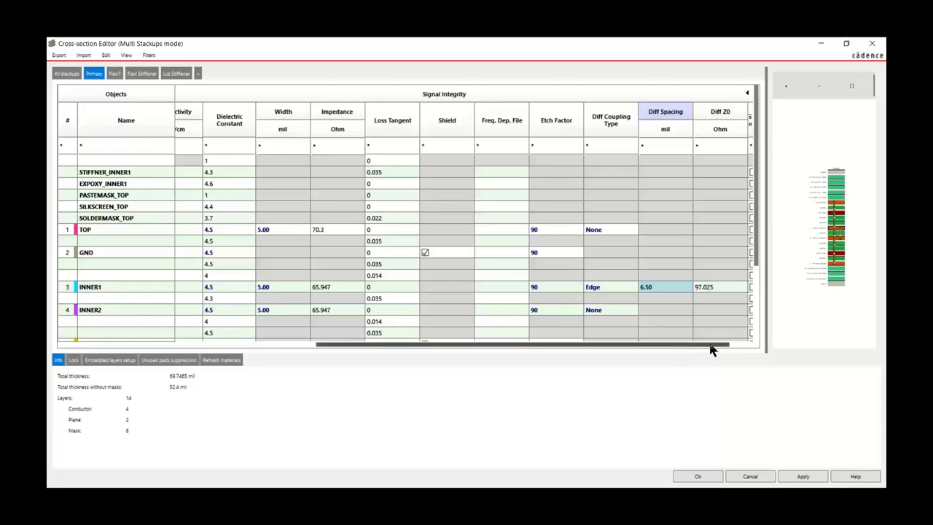
pyautogui.moveTo(710, 350); pyautogui.dragTo(735, 345)
pyautogui.doubleClick(687, 285)
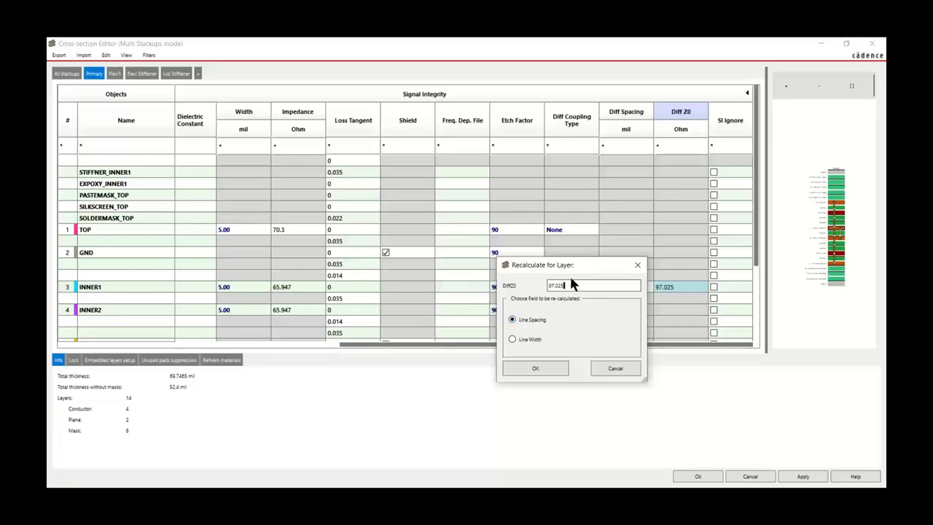
# Recalculate INNER1's line spacing for a 100 ohm target, giving 7.16 mil and 99.815 ohm.
pyautogui.moveTo(571, 280); pyautogui.dragTo(536, 281)
pyautogui.write('100')
pyautogui.press('Return')
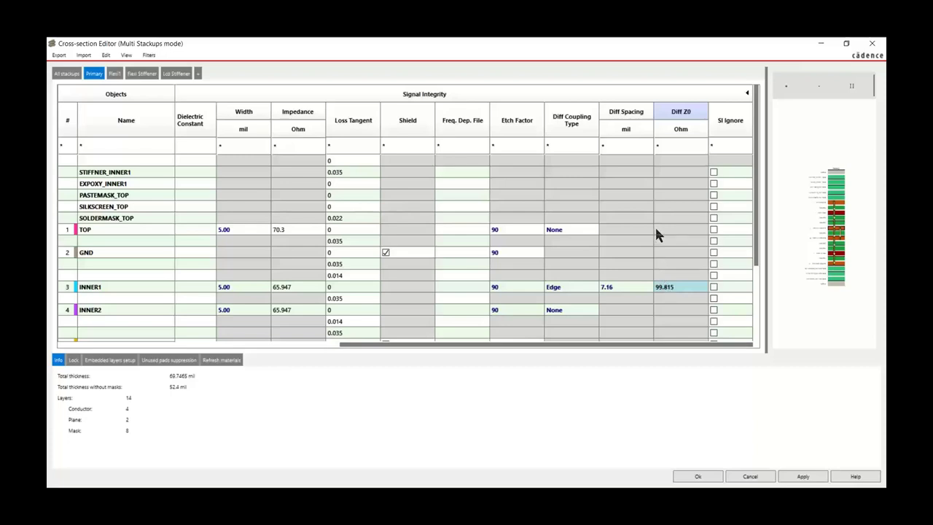
# Close the Cross-section Editor, discarding all stackup changes.
pyautogui.click(870, 46)
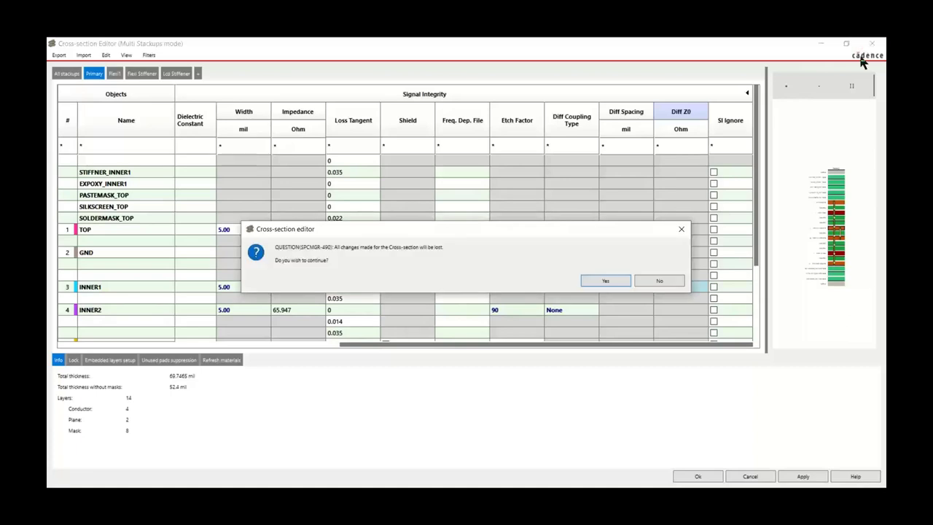
pyautogui.click(611, 282)
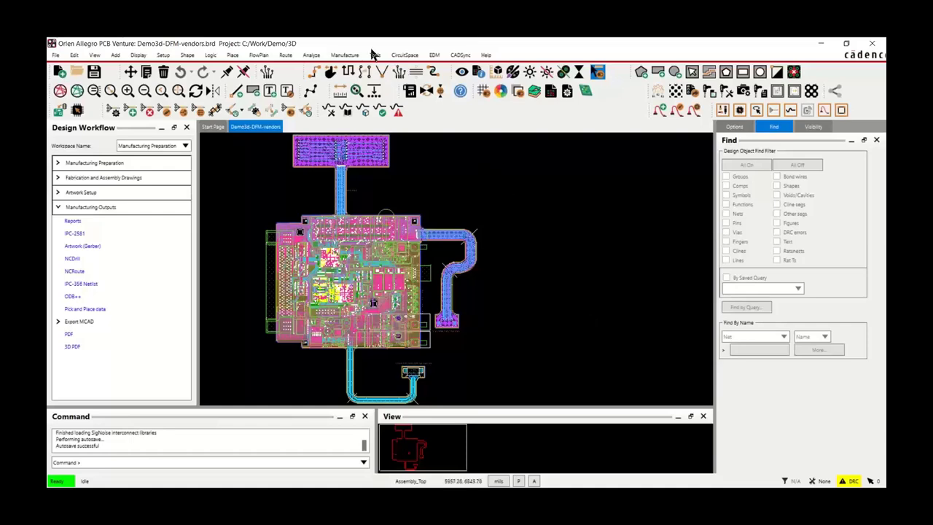
# Launch Manufacture > Documentation Editor to export IPC-2581 data and open Allegro Dashboard.
pyautogui.click(337, 56)
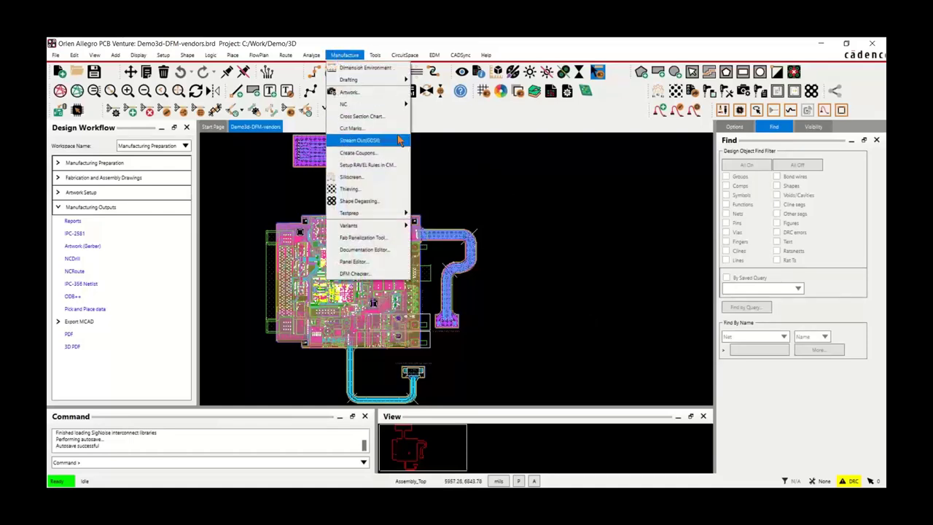
pyautogui.click(364, 249)
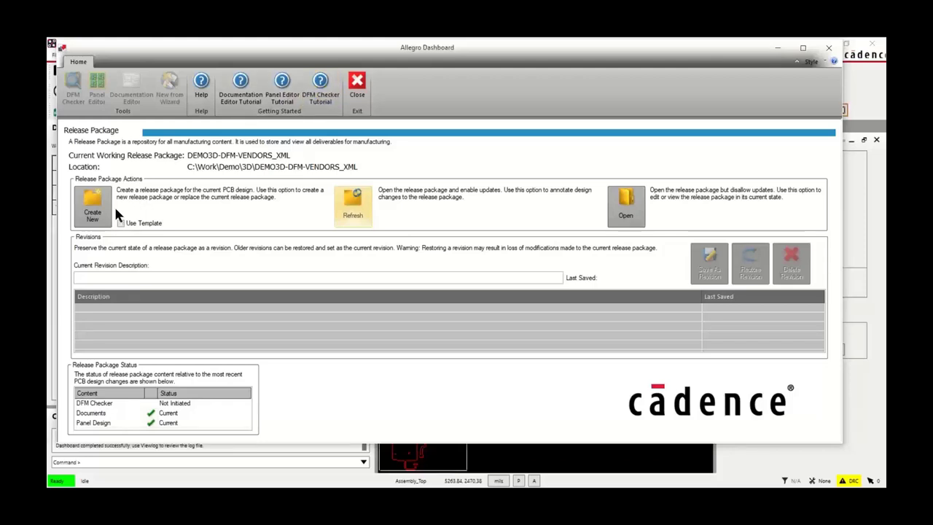
# Create a new release package, purging the old one so every stage reads Not Initiated.
pyautogui.click(93, 209)
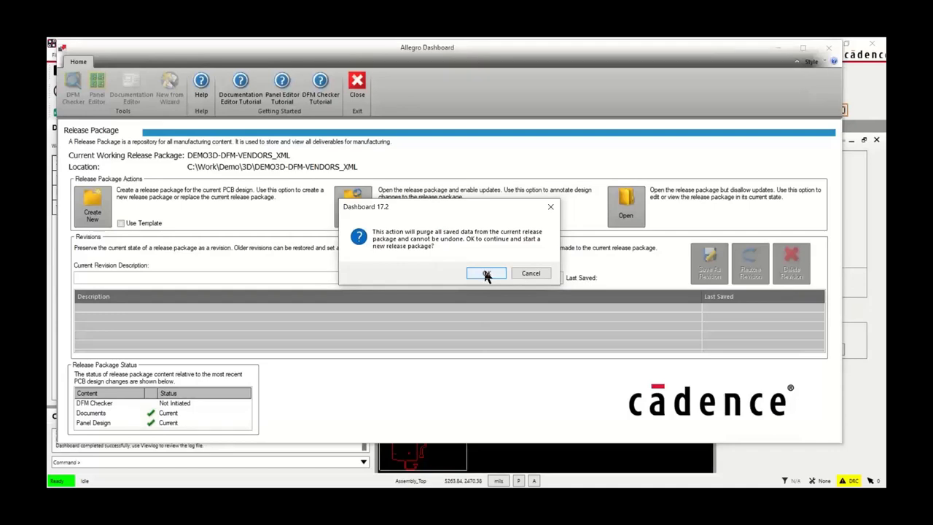
pyautogui.click(486, 274)
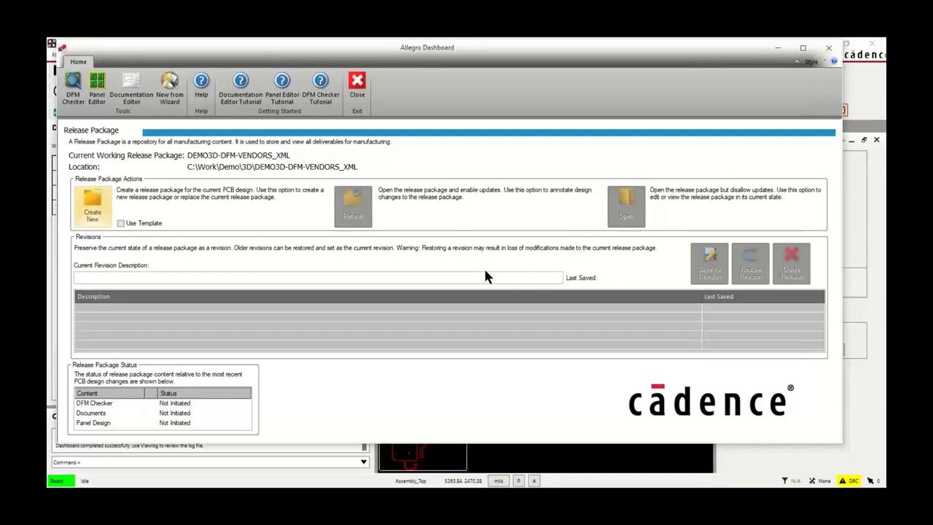
# Start the Document Wizard for fabrication and assembly drawings only, adding a revision block.
pyautogui.click(167, 95)
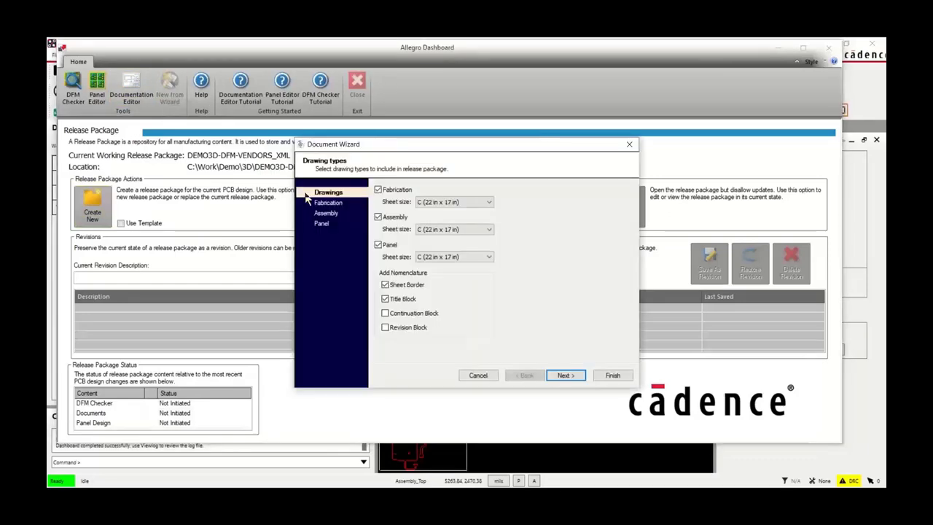
pyautogui.click(378, 246)
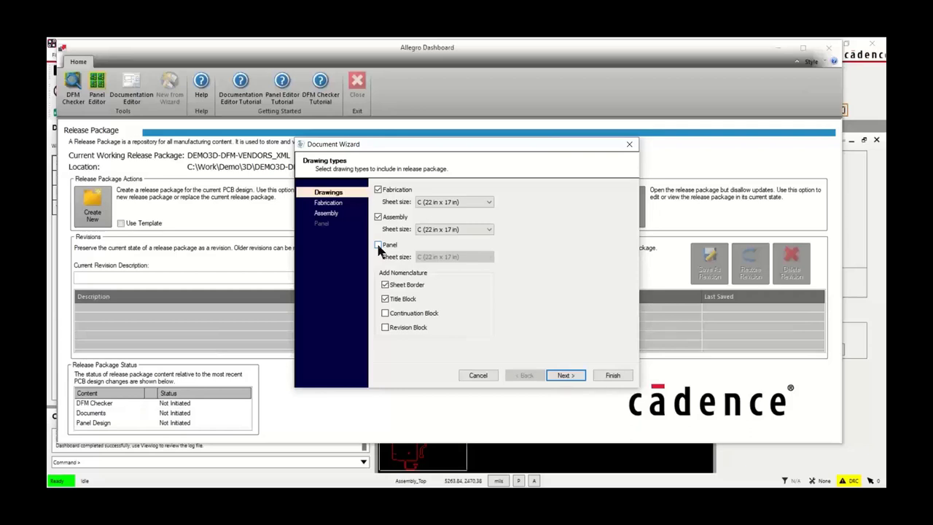
pyautogui.click(386, 298)
pyautogui.click(565, 376)
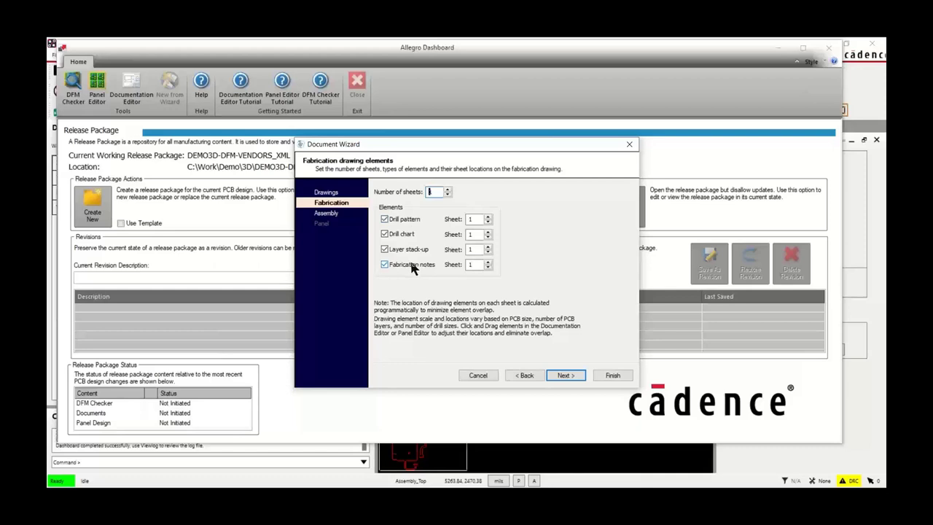
# Keep the default fabrication elements, exclude the assembly part list, and generate the drawings.
pyautogui.click(564, 375)
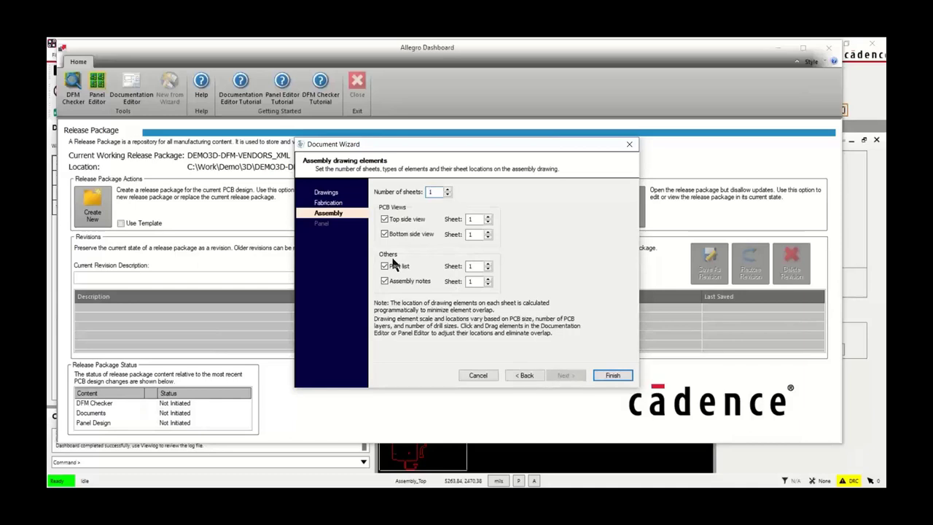
pyautogui.doubleClick(431, 192)
pyautogui.click(384, 266)
pyautogui.click(384, 267)
pyautogui.click(609, 374)
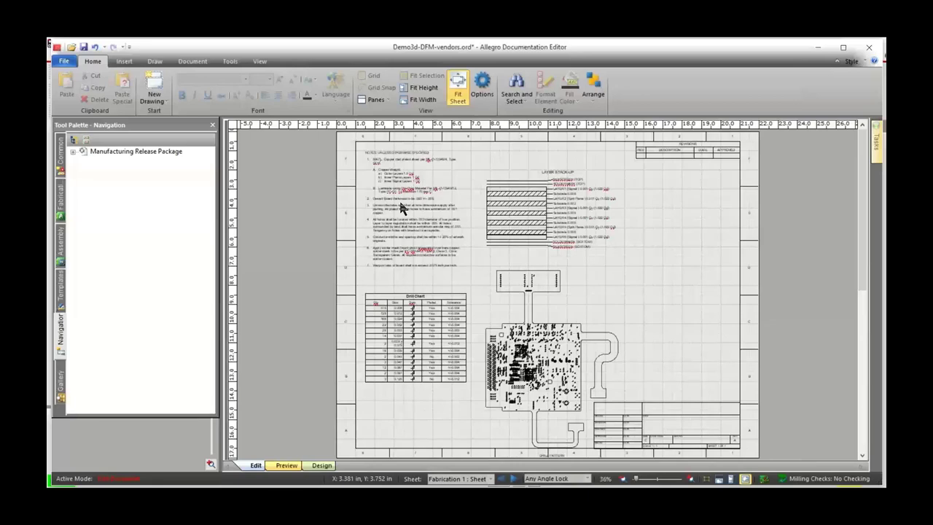
# In the Gallery palette, expand Default Element Gallery and Element Gallery1's EMA folder to show its three saved views.
pyautogui.click(63, 384)
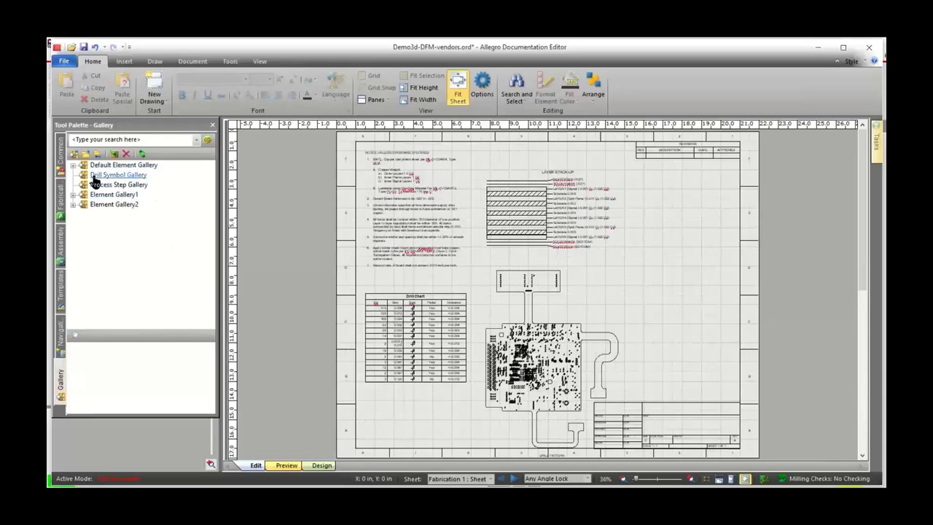
pyautogui.click(121, 165)
pyautogui.click(73, 164)
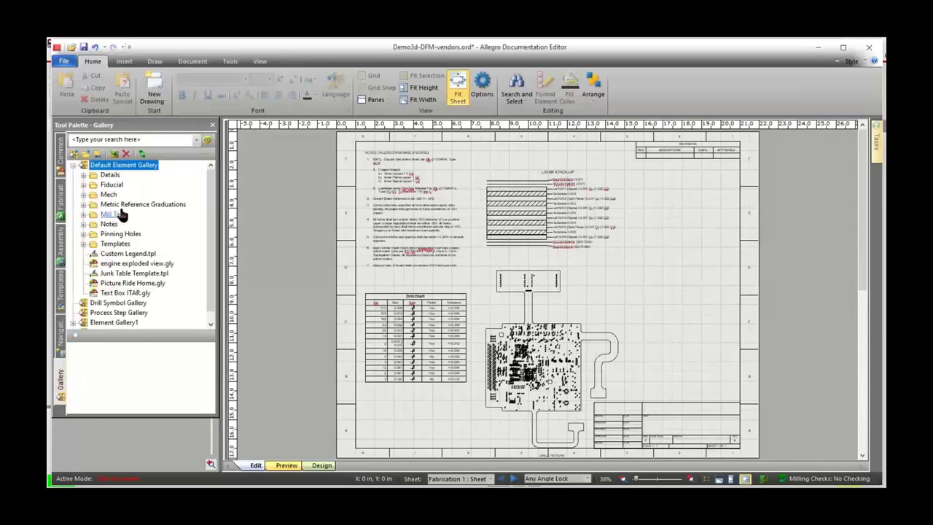
pyautogui.scroll(-1, 213, 273)
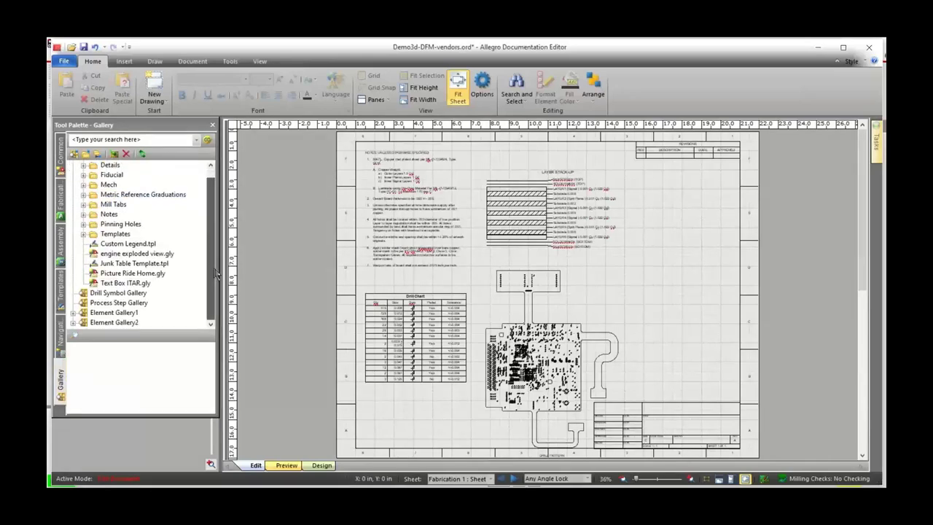
pyautogui.click(73, 311)
pyautogui.scroll(-1, 212, 306)
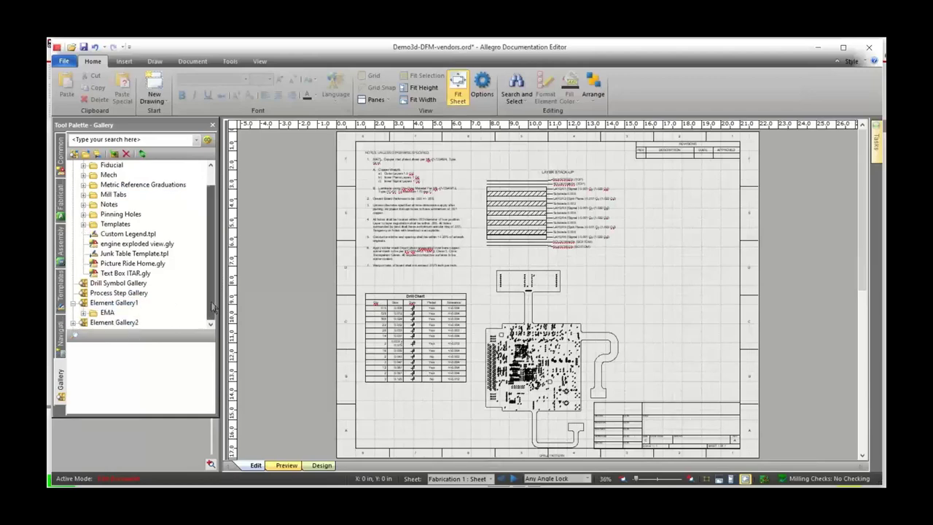
pyautogui.click(83, 312)
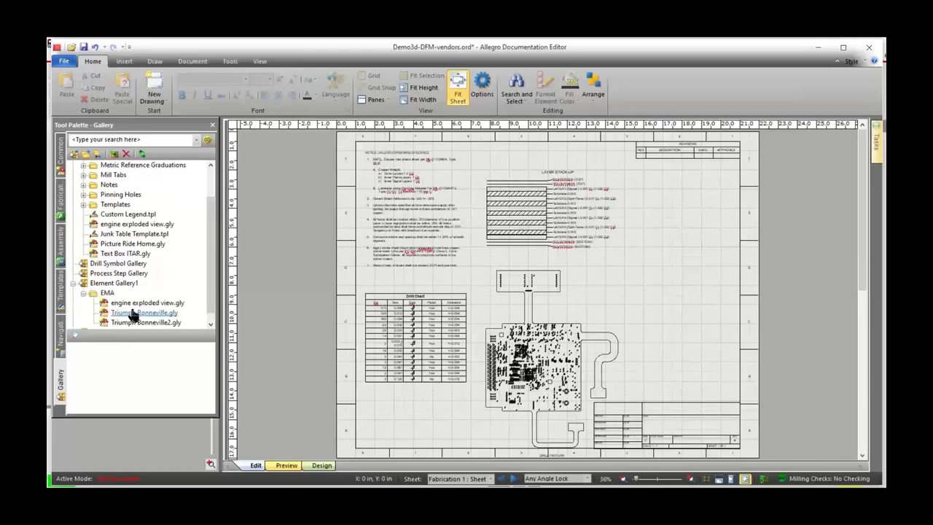
pyautogui.scroll(-1, 204, 267)
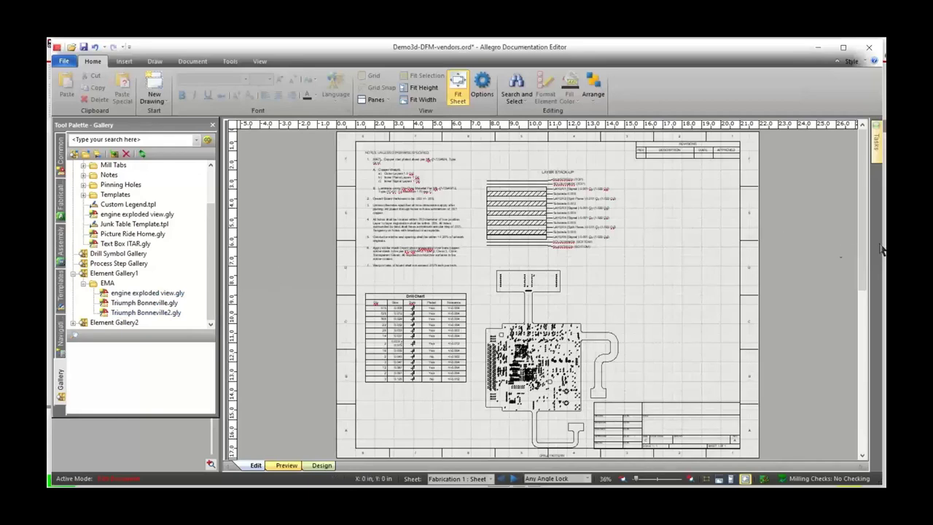
pyautogui.moveTo(863, 262); pyautogui.dragTo(882, 406)
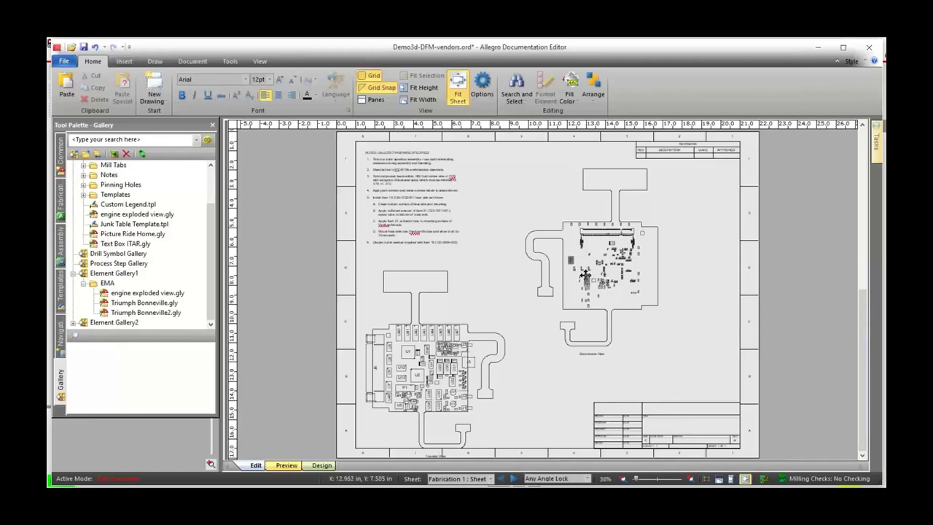
# With the assembly sheet in view, list the Common elements: sheet borders, title, revision and note blocks.
pyautogui.moveTo(586, 276)
pyautogui.click(61, 151)
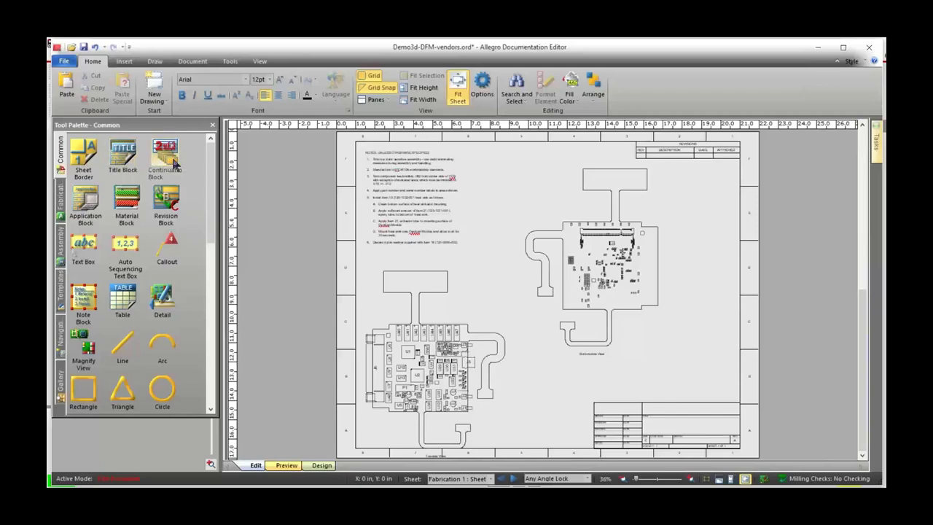
# Back on the fabrication sheet, list the assembly elements: parts list, variant legend and component coordinate chart.
pyautogui.click(61, 196)
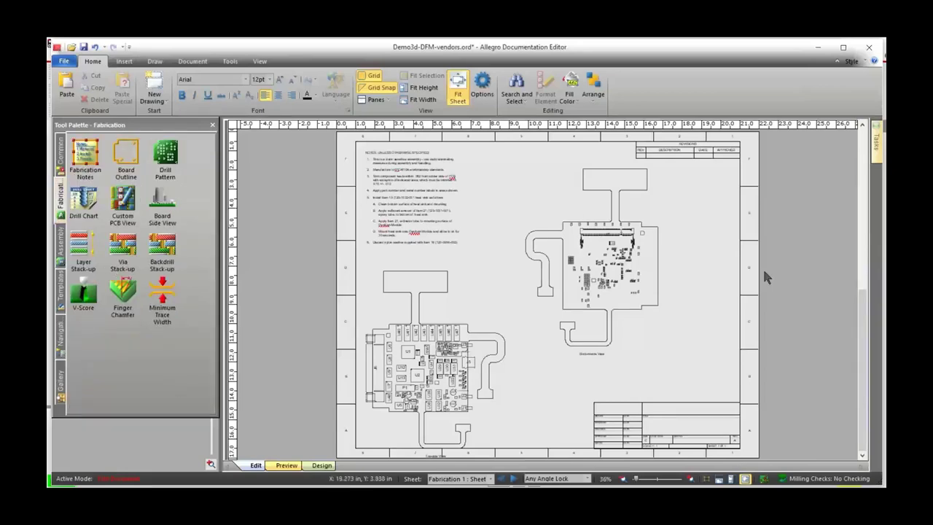
pyautogui.scroll(5, 862, 277)
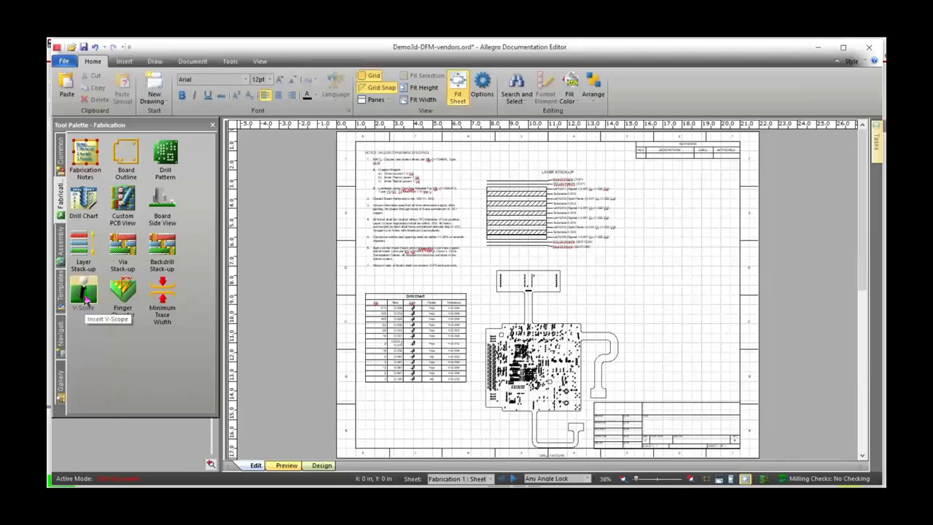
pyautogui.click(62, 246)
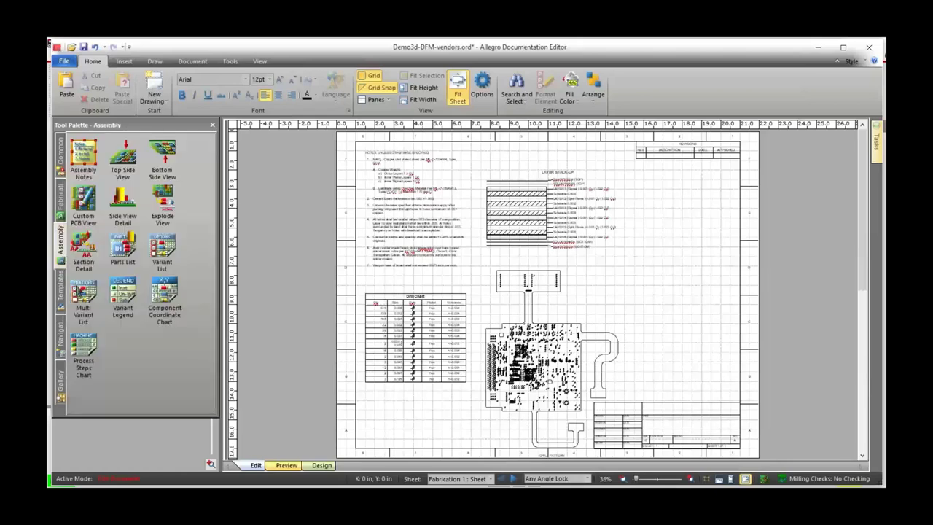
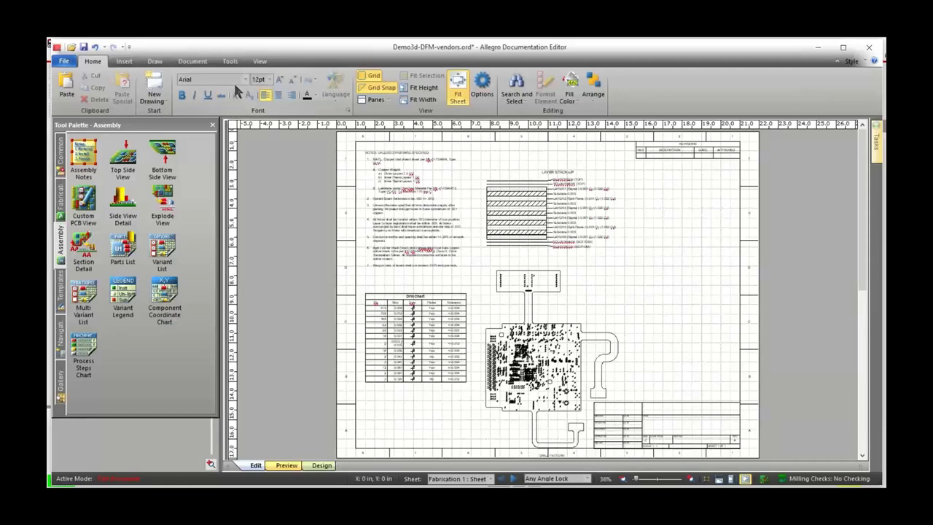
# Fit the whole Fabrication 1 sheet in the window and switch to the Insert ribbon.
pyautogui.click(457, 94)
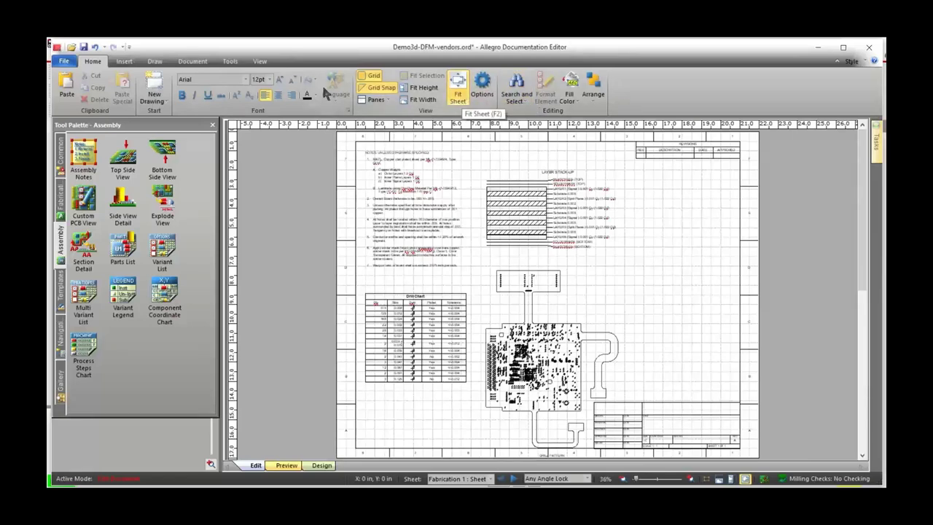
pyautogui.click(123, 63)
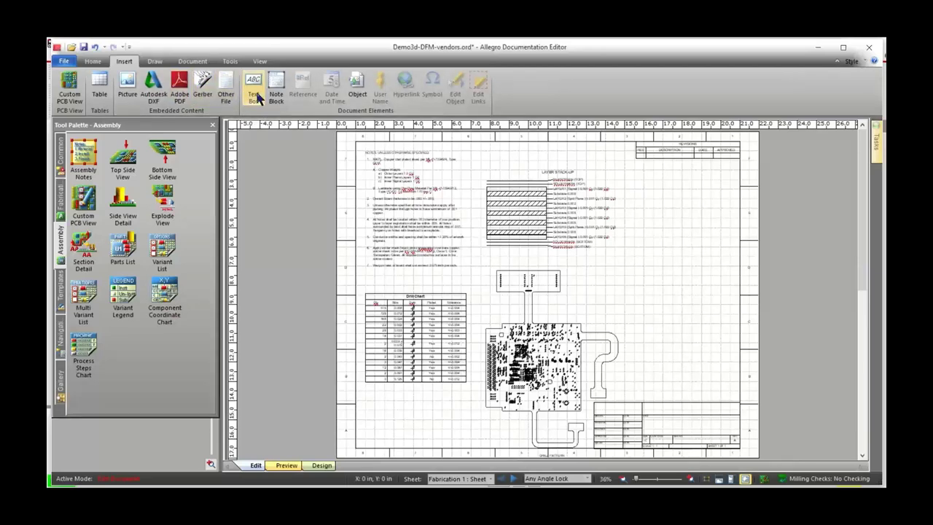
# Browse the Draw, Document and Tools ribbons, trying Data Manager and Adobe PDF export.
pyautogui.click(155, 62)
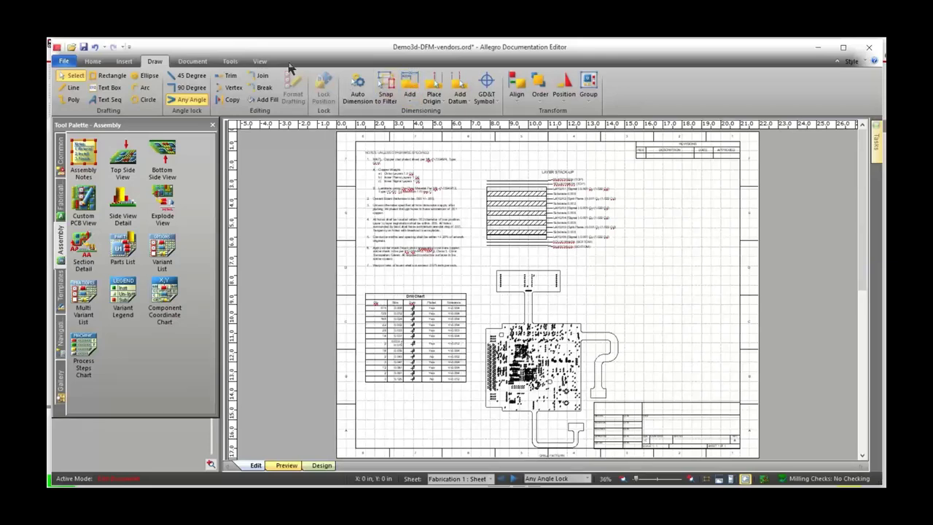
pyautogui.click(190, 62)
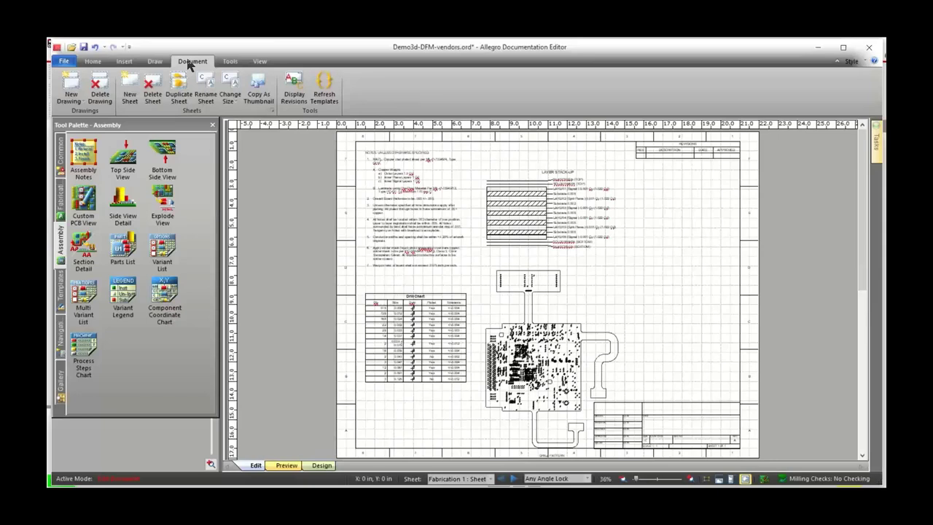
pyautogui.click(228, 62)
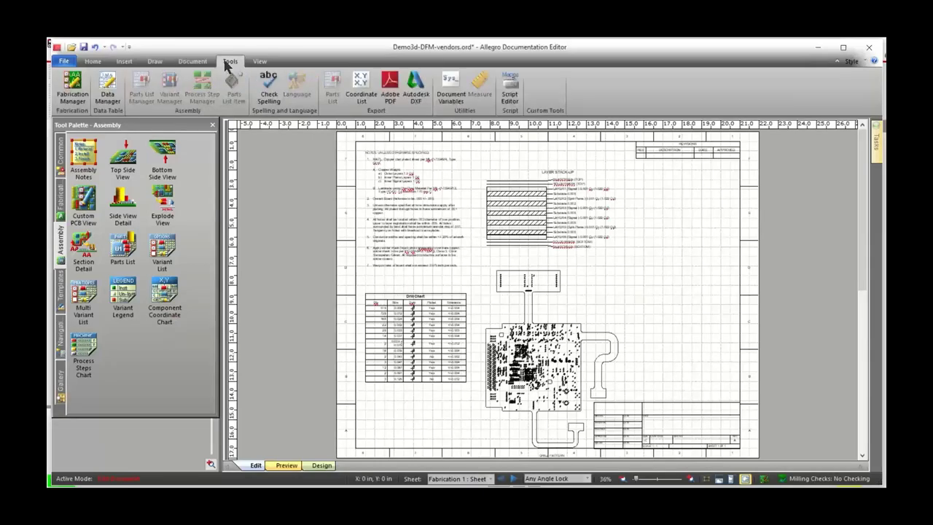
pyautogui.click(100, 102)
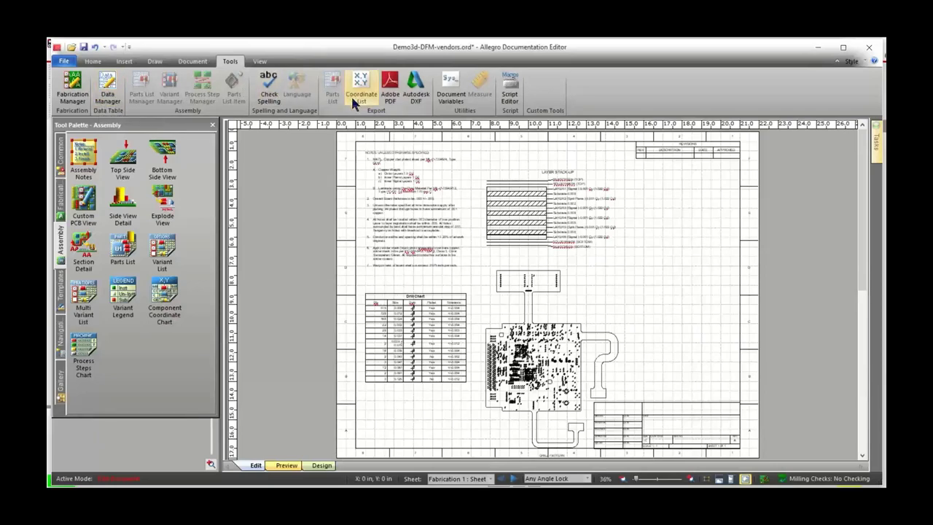
pyautogui.click(393, 101)
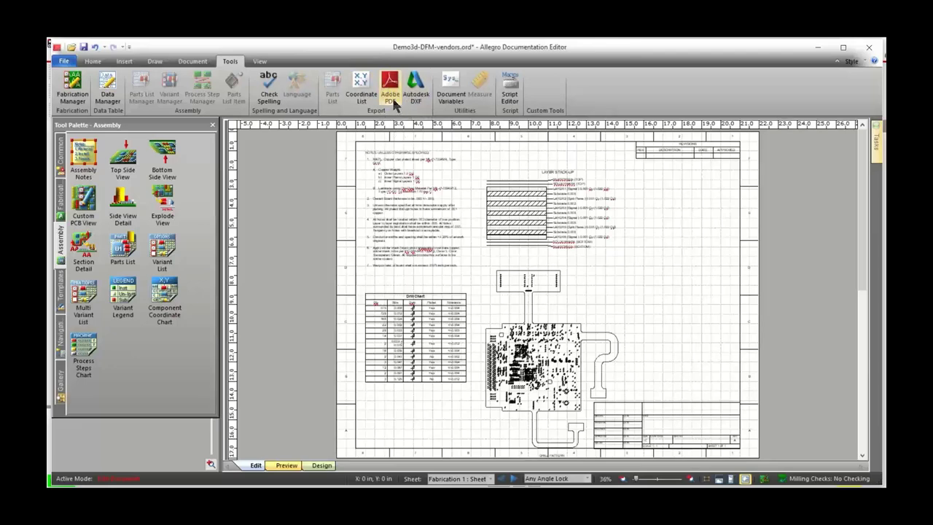
# Switch to the View ribbon and show the Gallery listing in the Tool Palette.
pyautogui.click(259, 64)
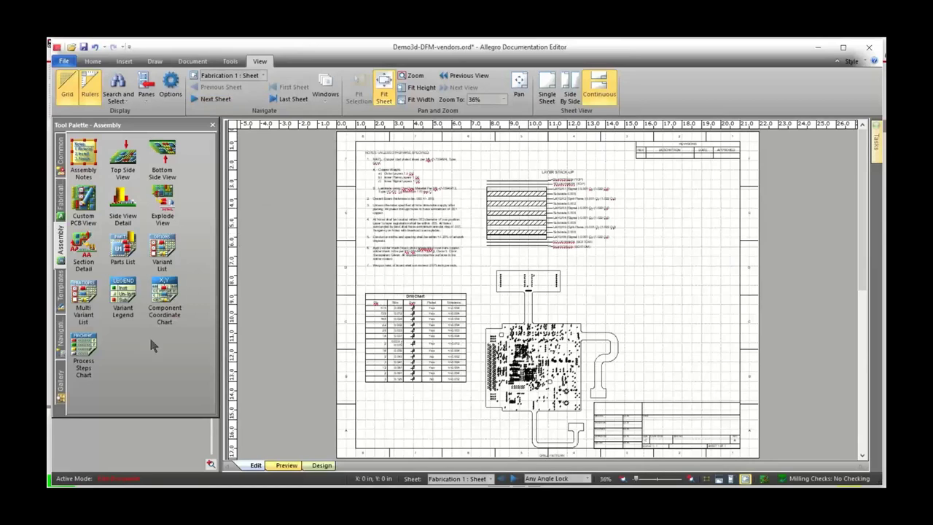
pyautogui.click(62, 386)
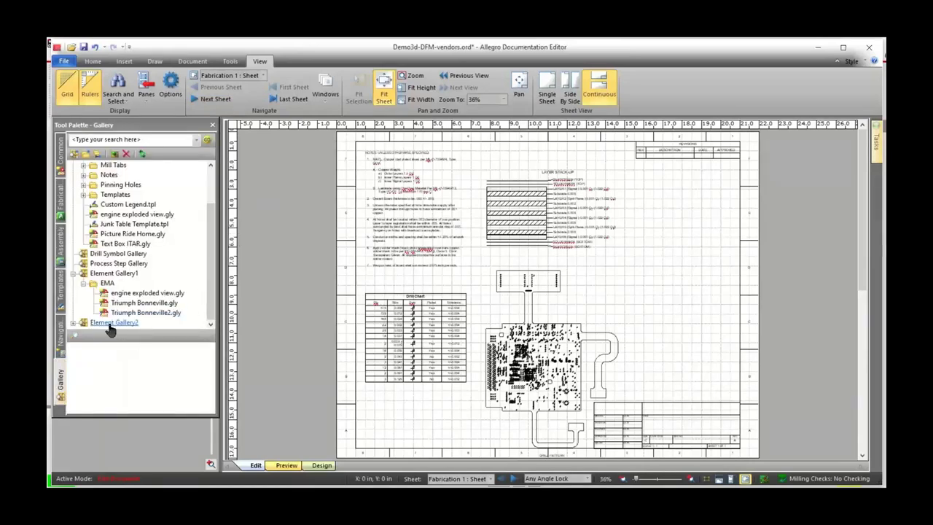
# Place Picture ride home.gly from Element Gallery2 beside the layer stackup and stretch it taller.
pyautogui.click(74, 322)
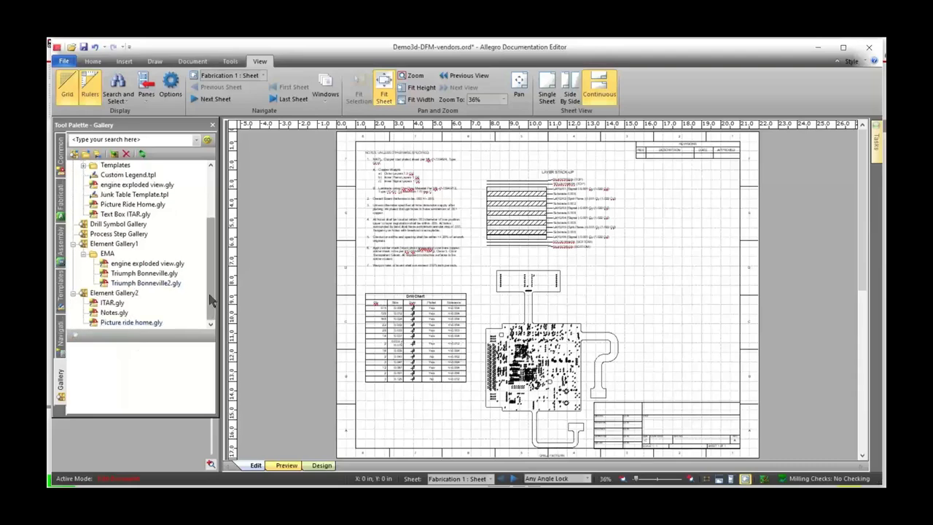
pyautogui.moveTo(109, 323); pyautogui.dragTo(295, 313)
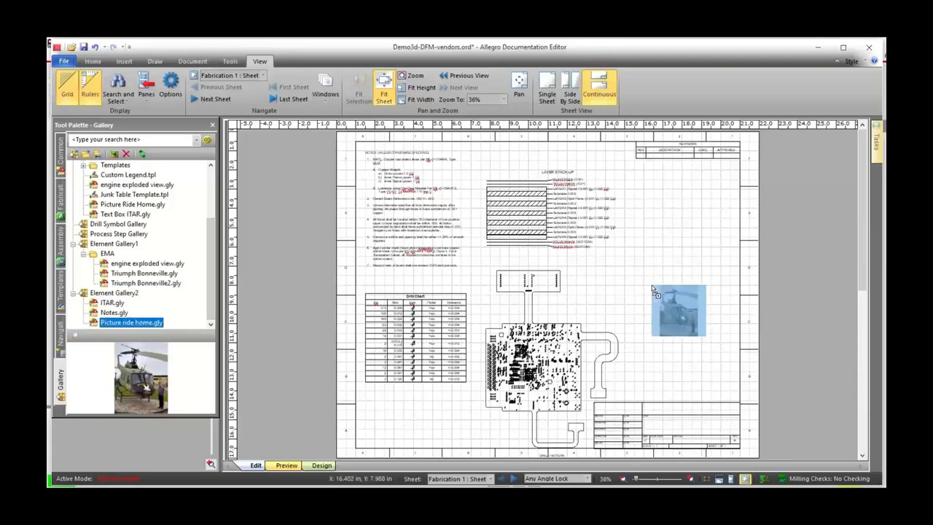
pyautogui.click(651, 284)
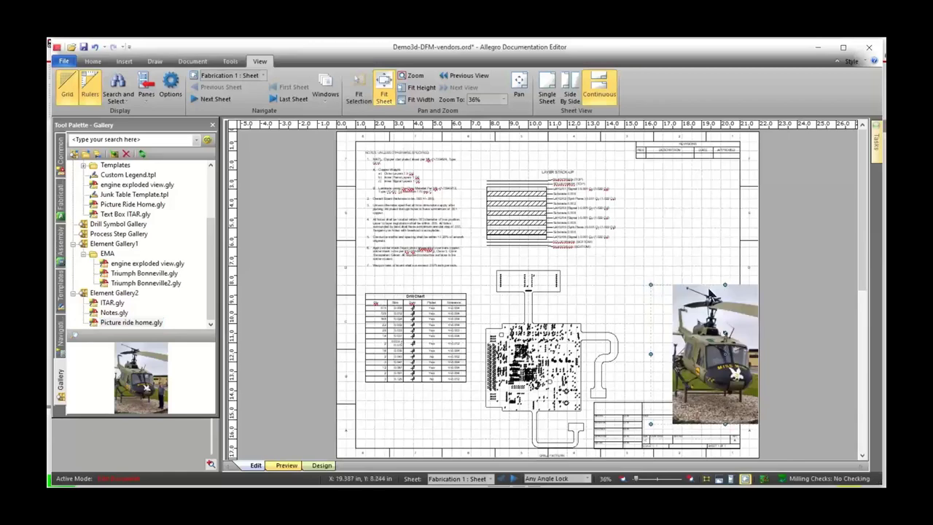
pyautogui.moveTo(706, 278); pyautogui.dragTo(668, 169)
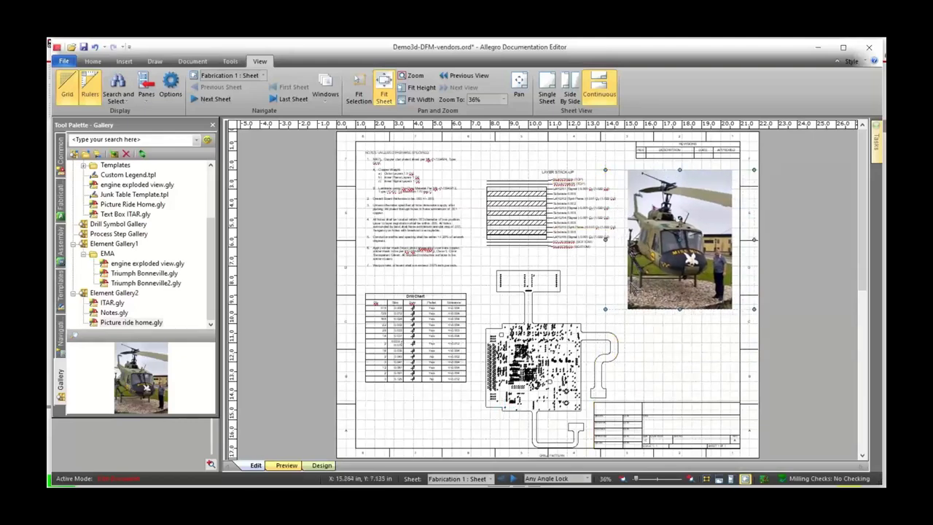
pyautogui.moveTo(676, 309); pyautogui.dragTo(679, 336)
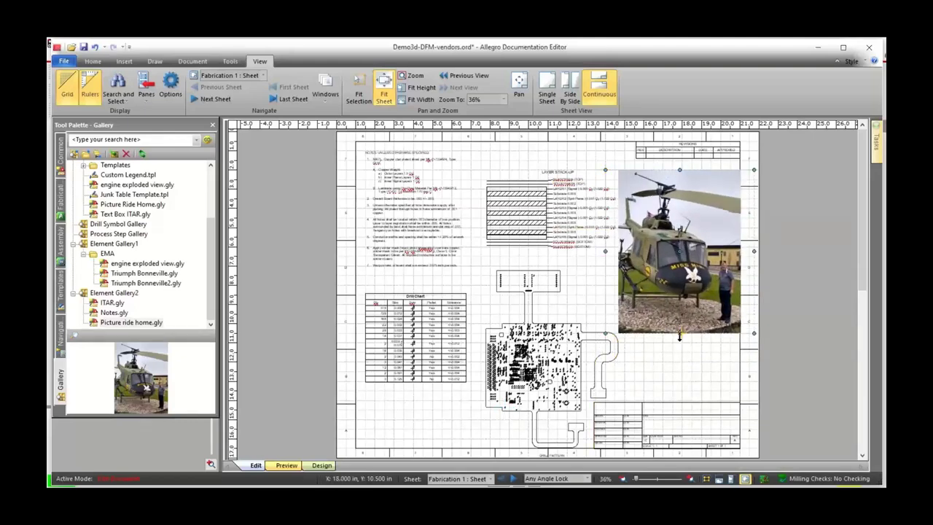